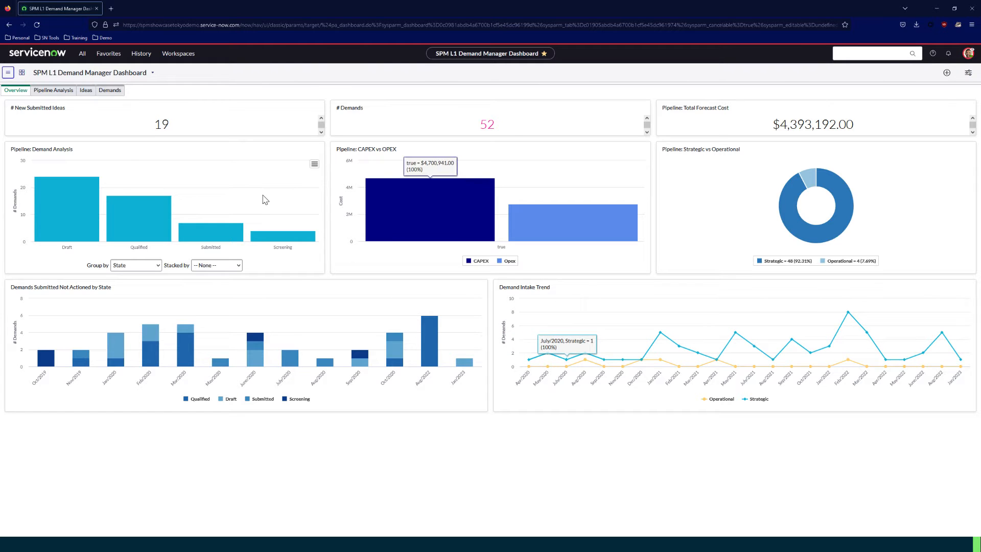
Step: Open the dashboard's demands pipeline board and browse its portfolio lanes as far as Digital/Business Transformation
{"action": "left_click", "coordinate": [116, 93]}
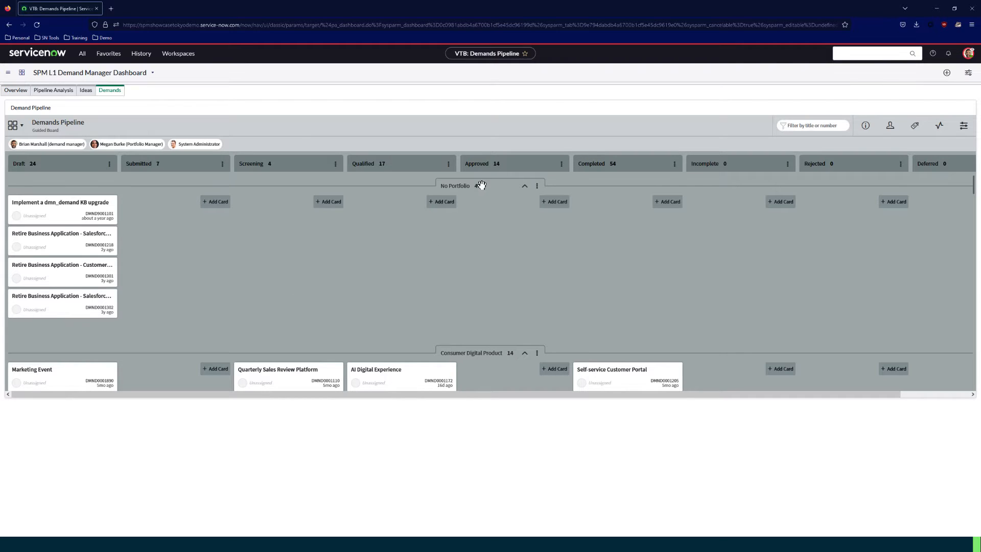
{"action": "scroll", "coordinate": [480, 283], "scroll_direction": "down", "scroll_amount": 5}
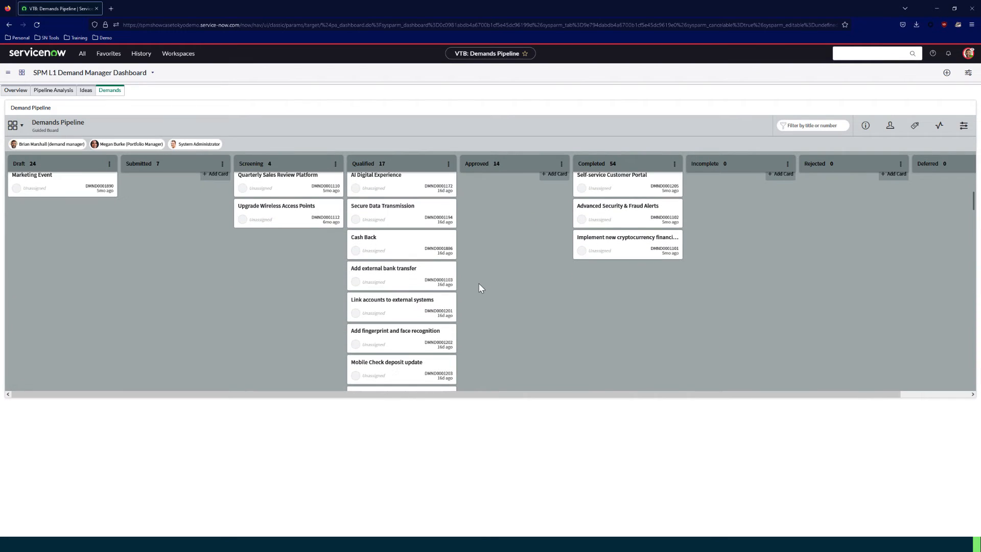
{"action": "scroll", "coordinate": [479, 283], "scroll_direction": "down", "scroll_amount": 3}
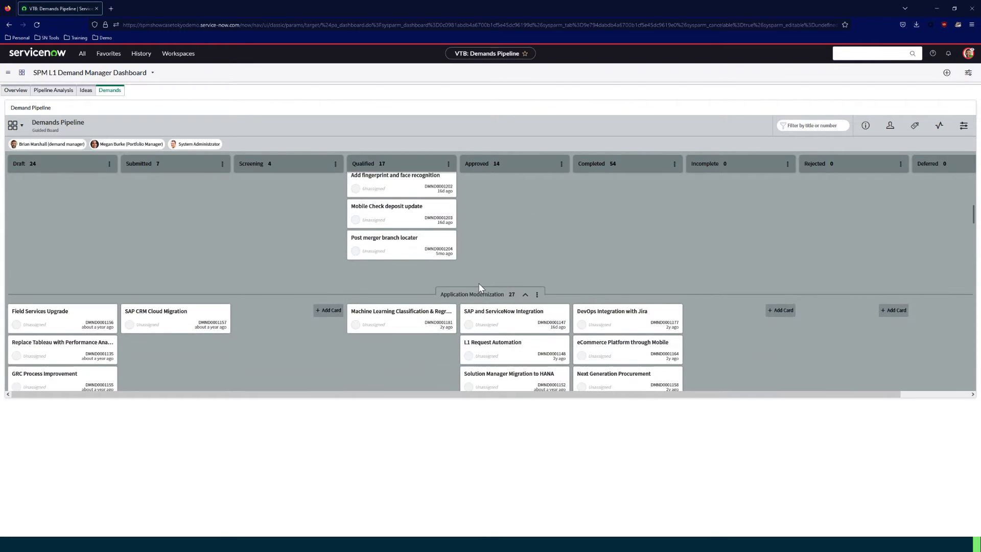
{"action": "scroll", "coordinate": [480, 287], "scroll_direction": "down", "scroll_amount": 5}
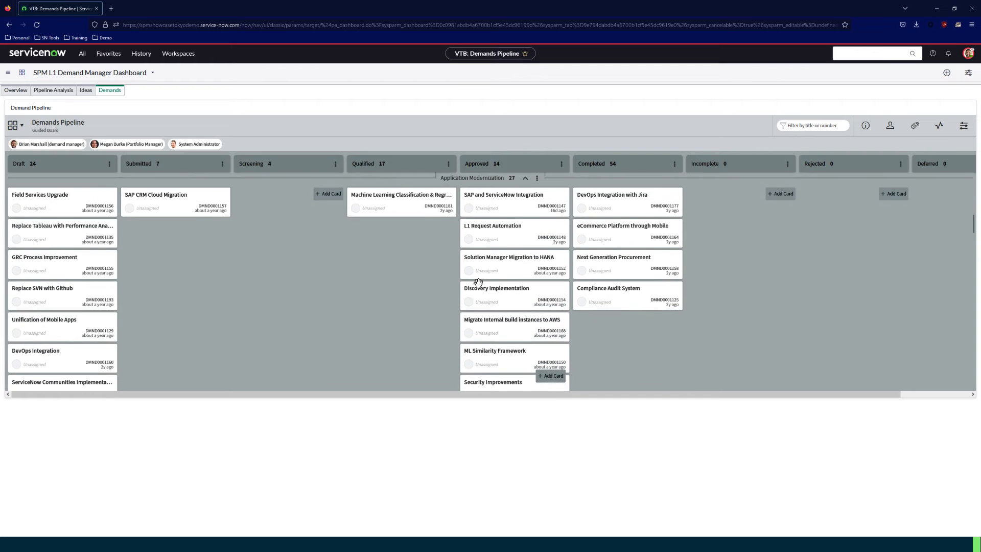
{"action": "scroll", "coordinate": [478, 281], "scroll_direction": "down", "scroll_amount": 3}
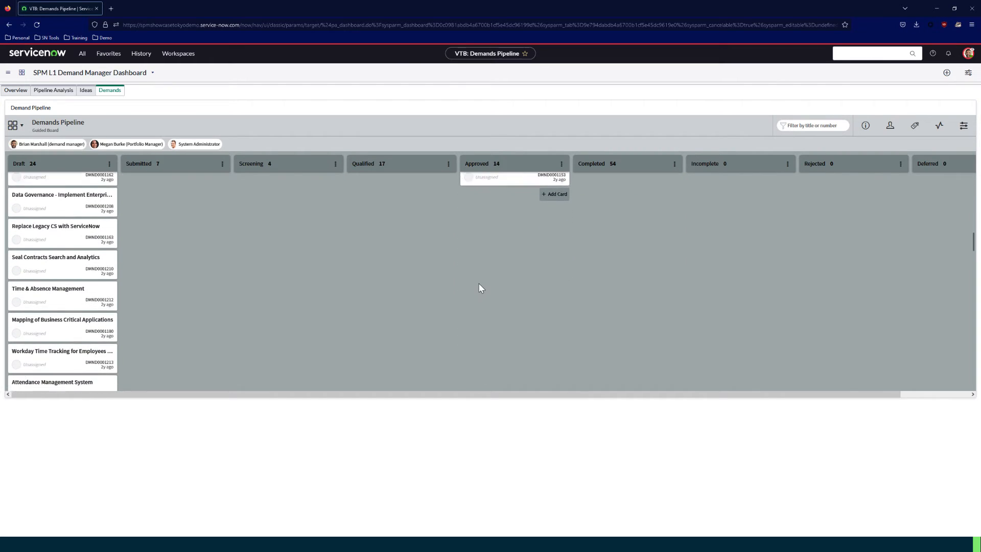
{"action": "scroll", "coordinate": [479, 285], "scroll_direction": "down", "scroll_amount": 4}
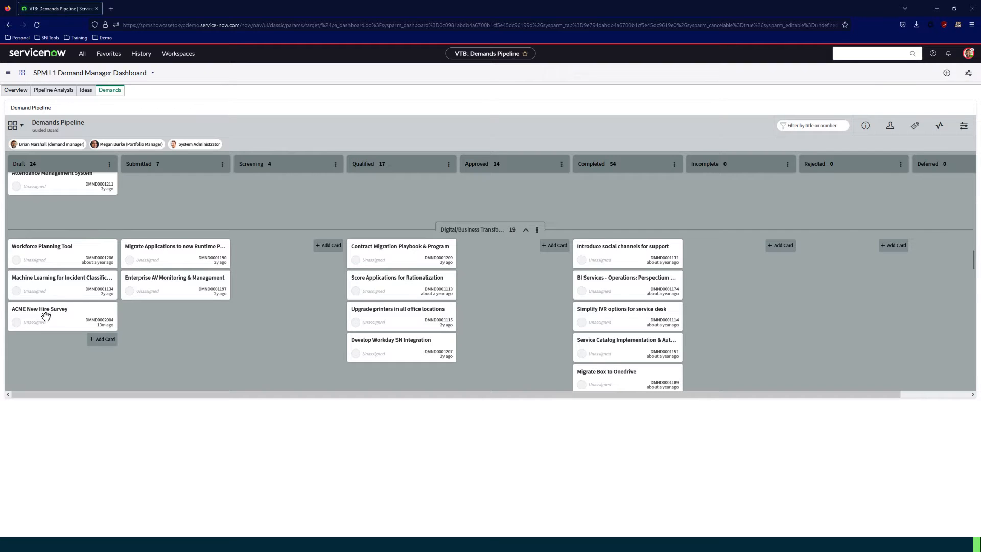
Step: Try moving the ACME New Hire Survey card on the board, and look over its demand form before closing it
{"action": "left_click_drag", "start_coordinate": [49, 314], "coordinate": [87, 310]}
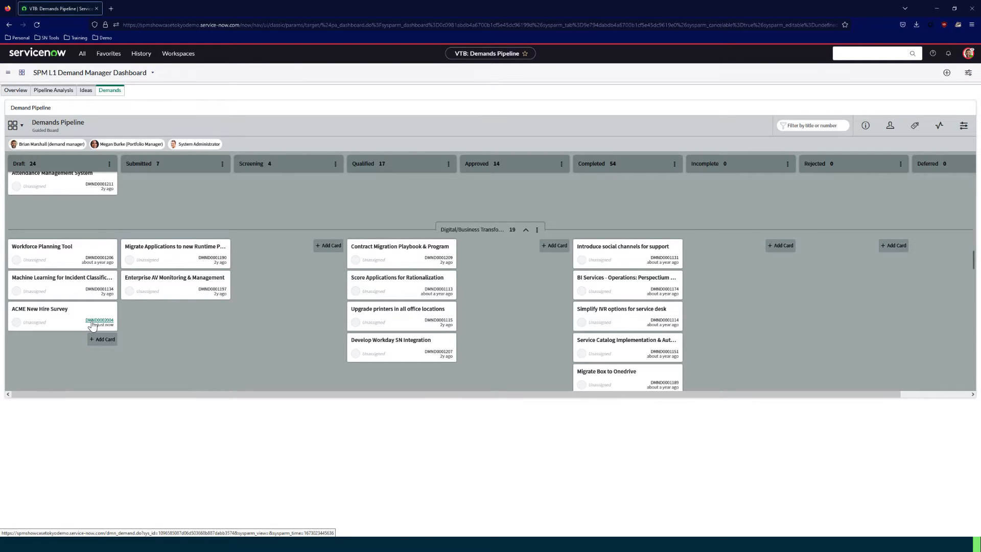
{"action": "left_click", "coordinate": [98, 320]}
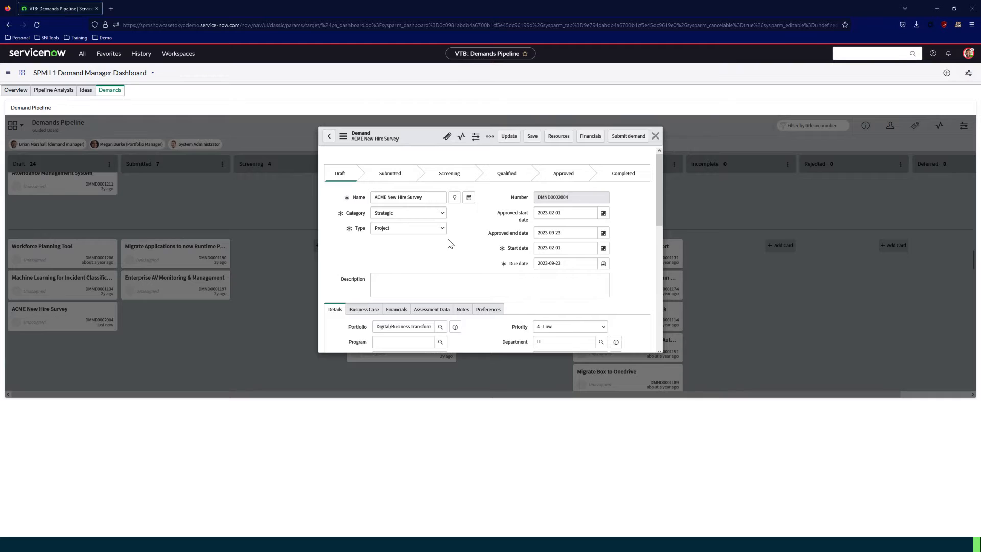
{"action": "scroll", "coordinate": [449, 242], "scroll_direction": "down", "scroll_amount": 1}
{"action": "scroll", "coordinate": [449, 243], "scroll_direction": "up", "scroll_amount": 1}
{"action": "left_click", "coordinate": [656, 137]}
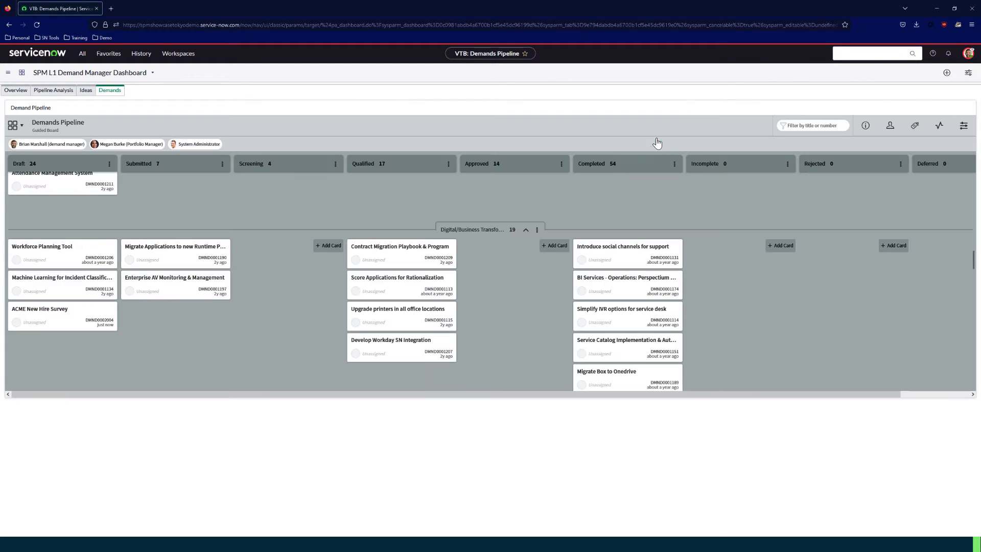
Step: Open the full ACME New Hire Survey demand record from the favorites and examine its business case fields and related records area
{"action": "left_click", "coordinate": [108, 53]}
{"action": "left_click", "coordinate": [103, 190]}
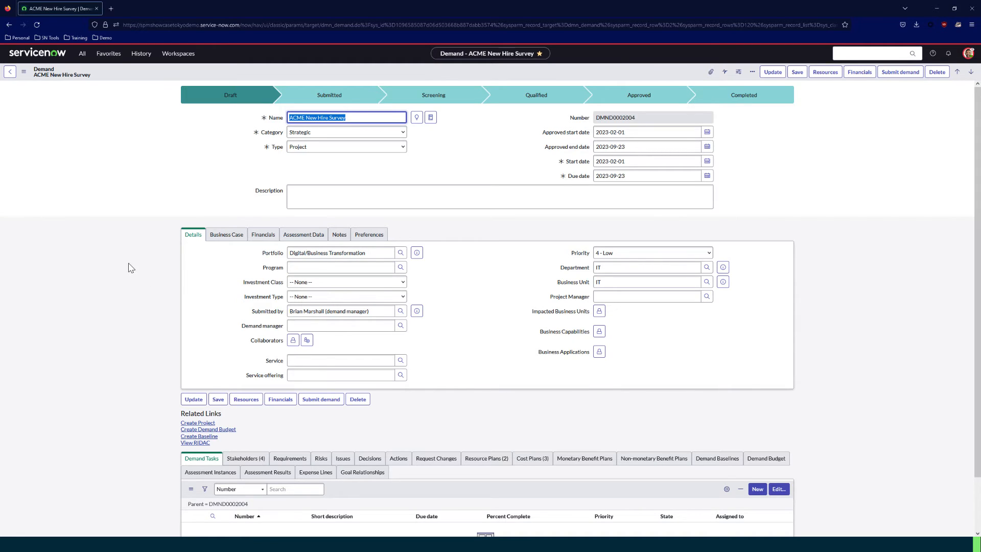
{"action": "left_click", "coordinate": [223, 240]}
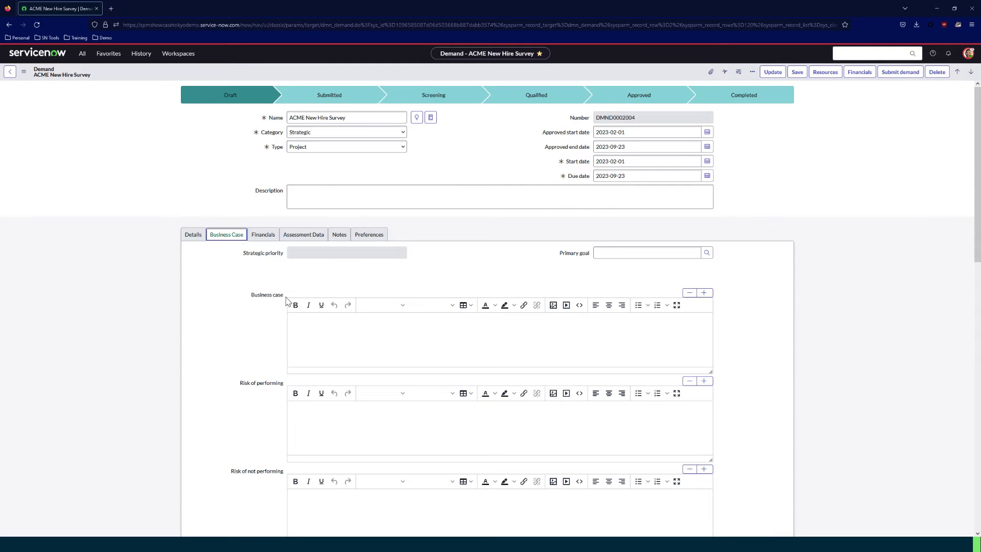
{"action": "scroll", "coordinate": [227, 299], "scroll_direction": "down", "scroll_amount": 2}
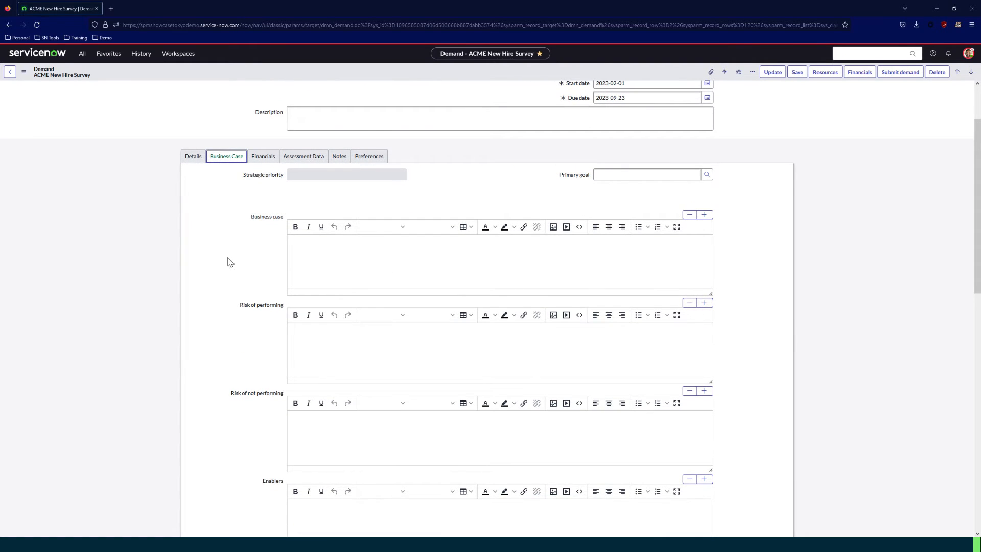
{"action": "scroll", "coordinate": [237, 269], "scroll_direction": "down", "scroll_amount": 2}
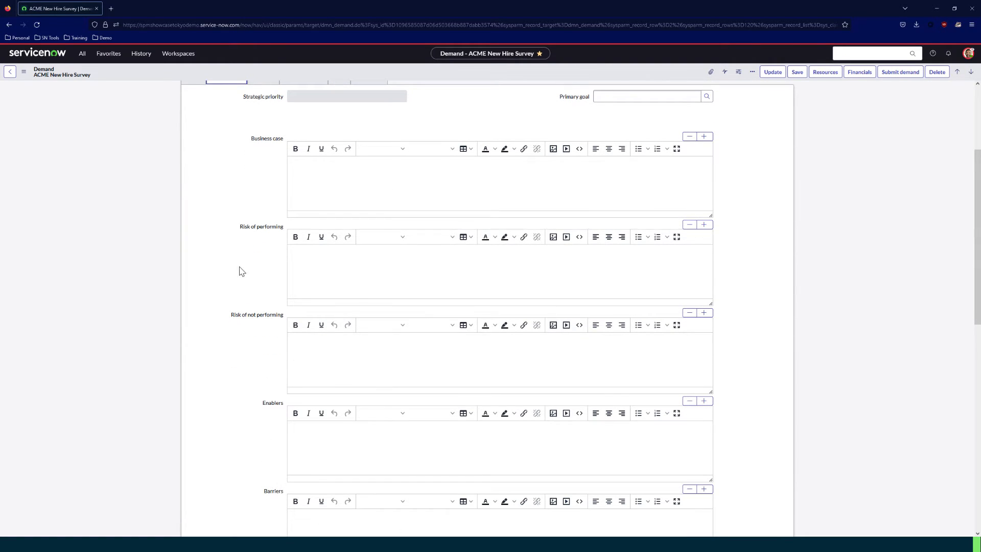
{"action": "scroll", "coordinate": [242, 271], "scroll_direction": "down", "scroll_amount": 5}
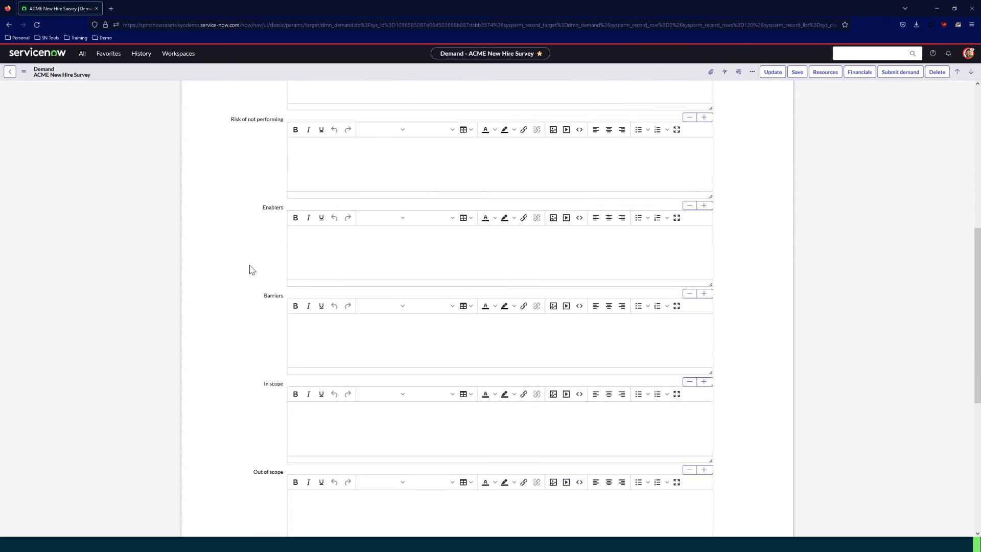
{"action": "scroll", "coordinate": [250, 263], "scroll_direction": "down", "scroll_amount": 5}
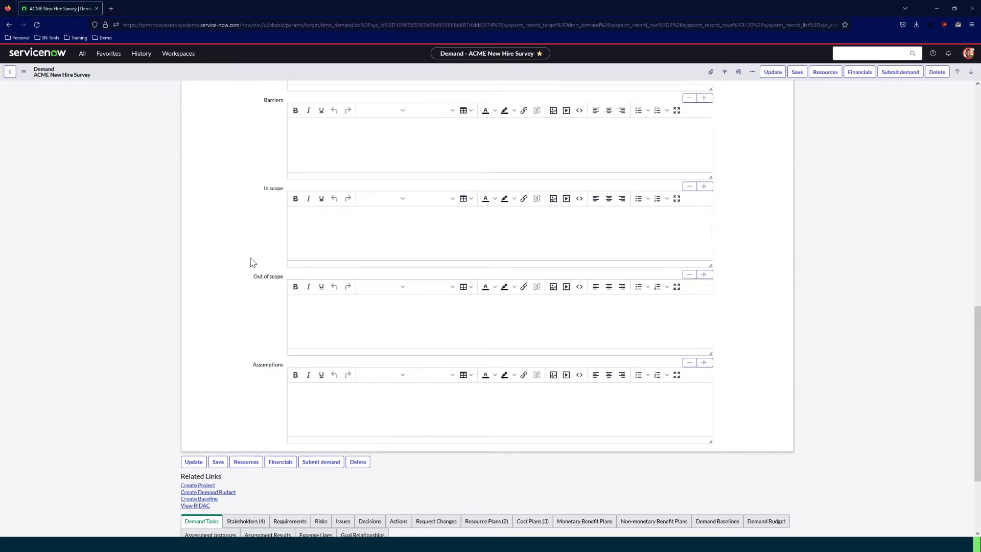
{"action": "scroll", "coordinate": [250, 263], "scroll_direction": "down", "scroll_amount": 3}
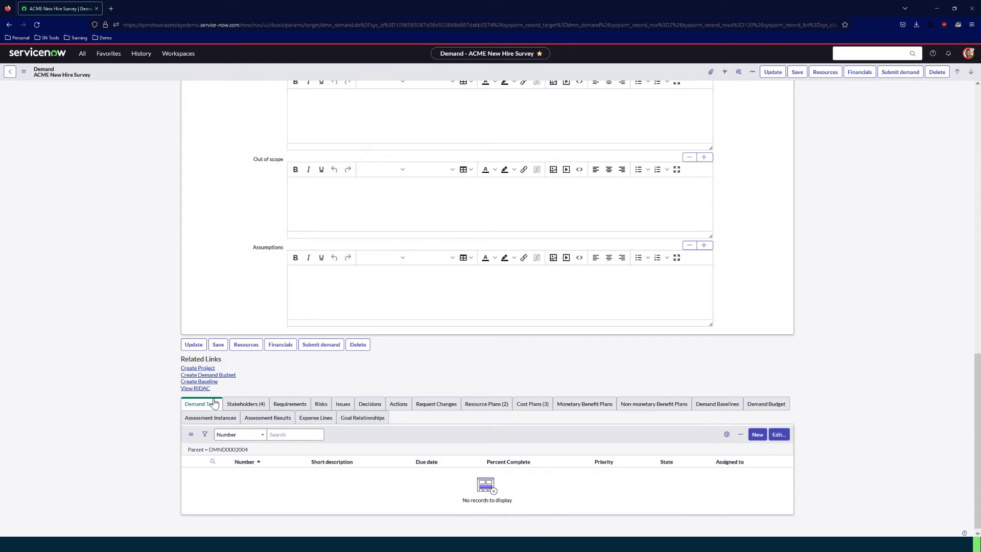
{"action": "scroll", "coordinate": [155, 414], "scroll_direction": "down", "scroll_amount": 1}
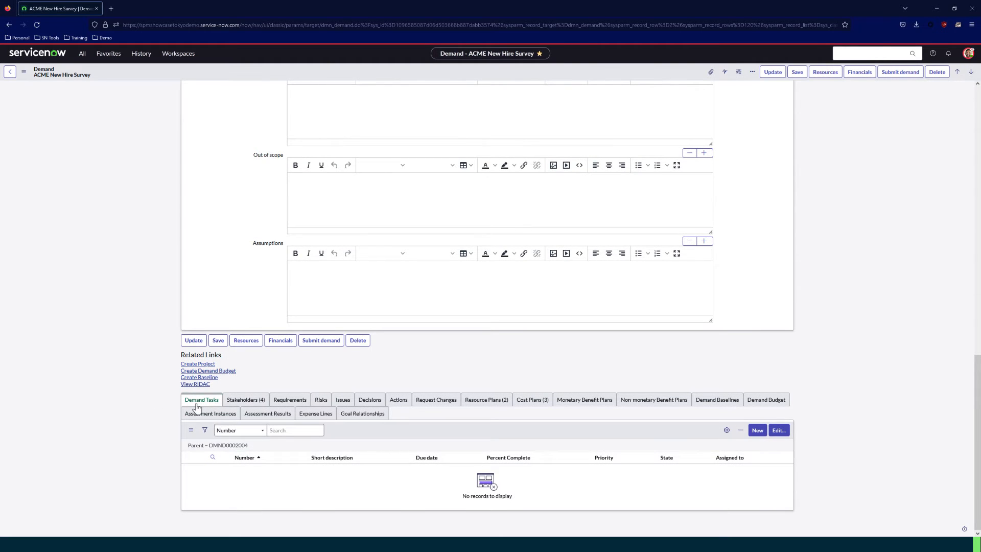
Step: Review the demand's related stakeholders, resource plans and cost plans
{"action": "left_click", "coordinate": [244, 403]}
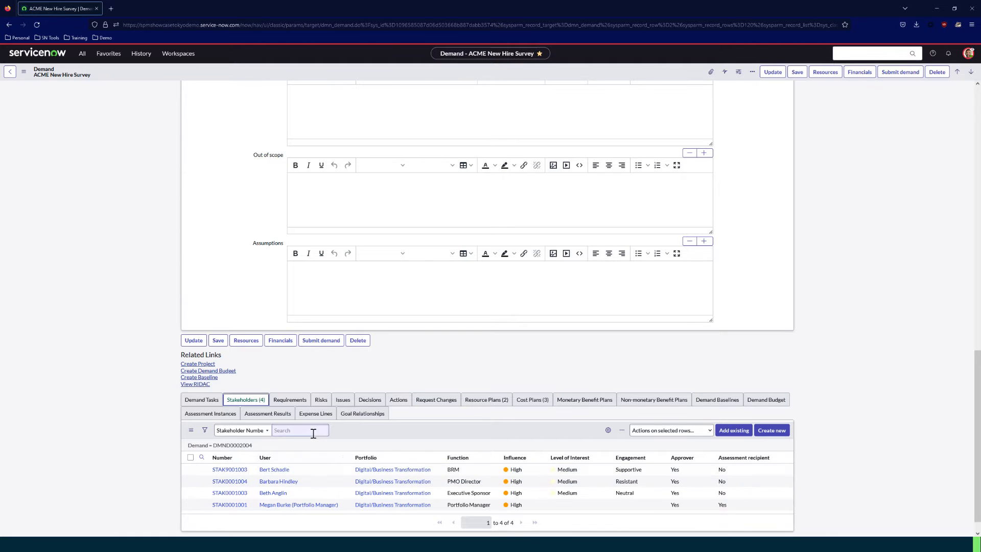
{"action": "left_click", "coordinate": [486, 400]}
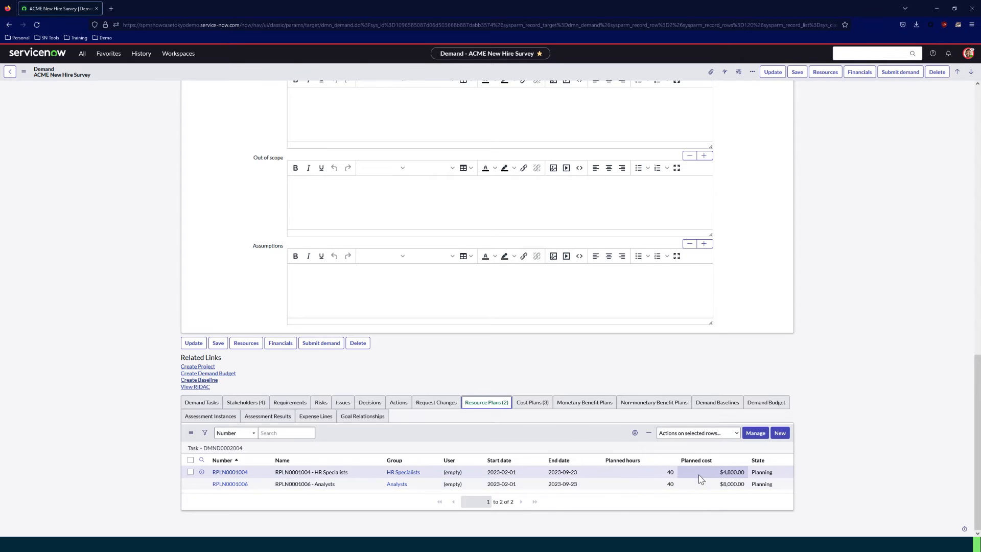
{"action": "left_click", "coordinate": [540, 408]}
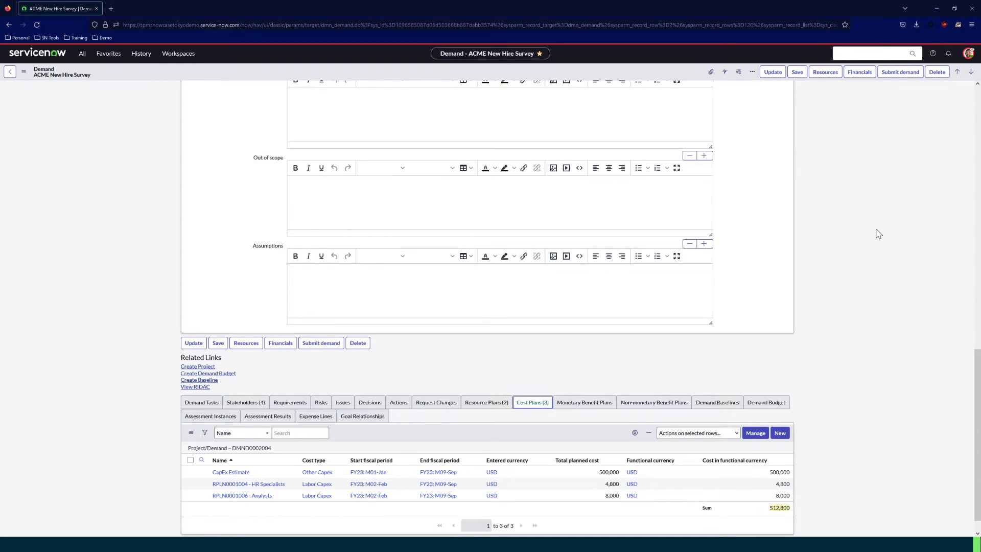
Step: Review the demand's financial summary and its resource allocations, returning to the demand record after each
{"action": "left_click", "coordinate": [861, 72]}
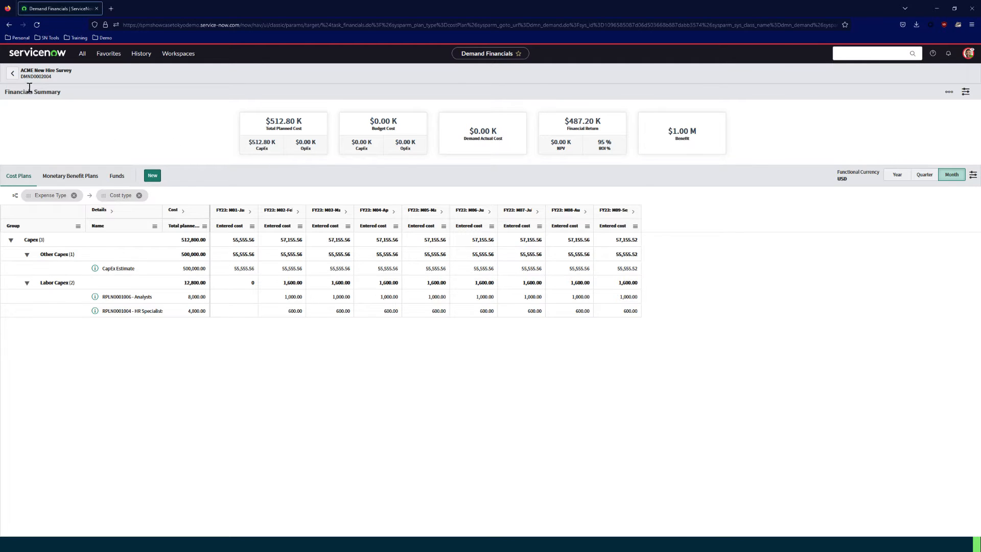
{"action": "left_click", "coordinate": [13, 74]}
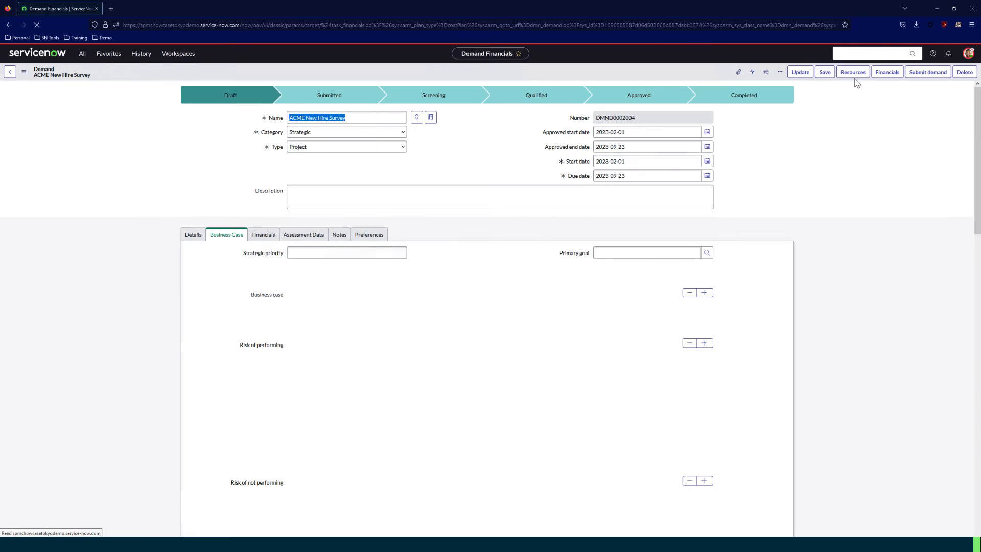
{"action": "left_click", "coordinate": [854, 72]}
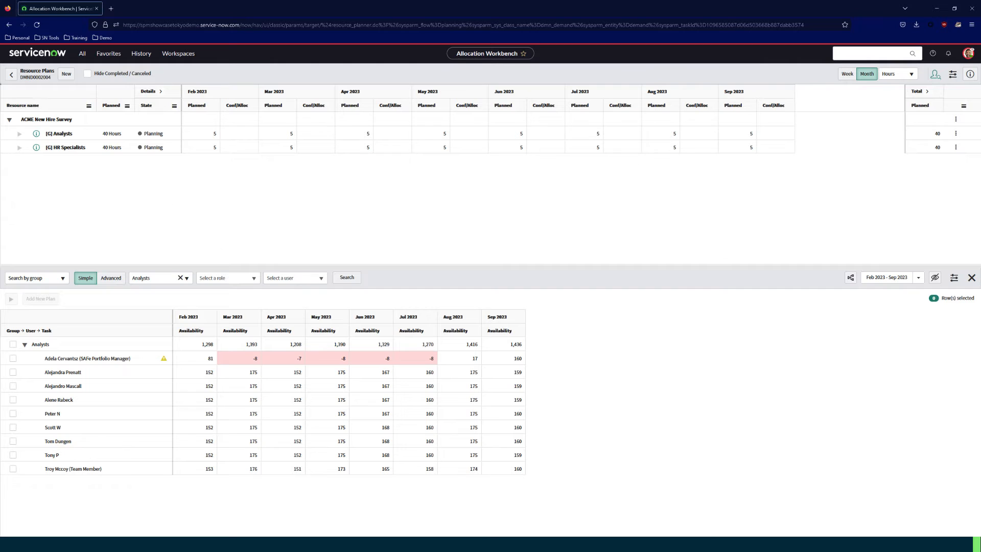
{"action": "left_click", "coordinate": [10, 75]}
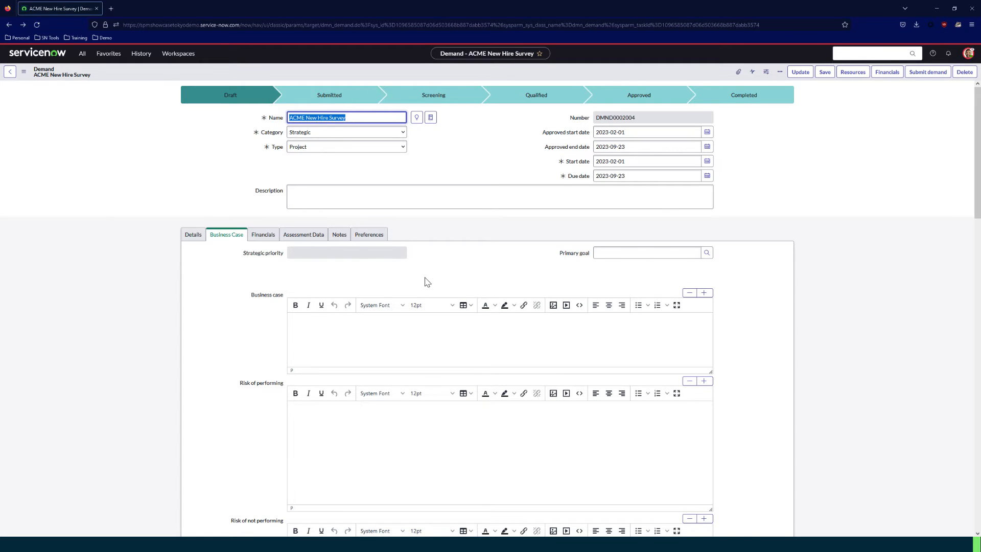
Step: Set the risk to 1 and the value to 9 in the demand's assessment data
{"action": "left_click", "coordinate": [313, 237]}
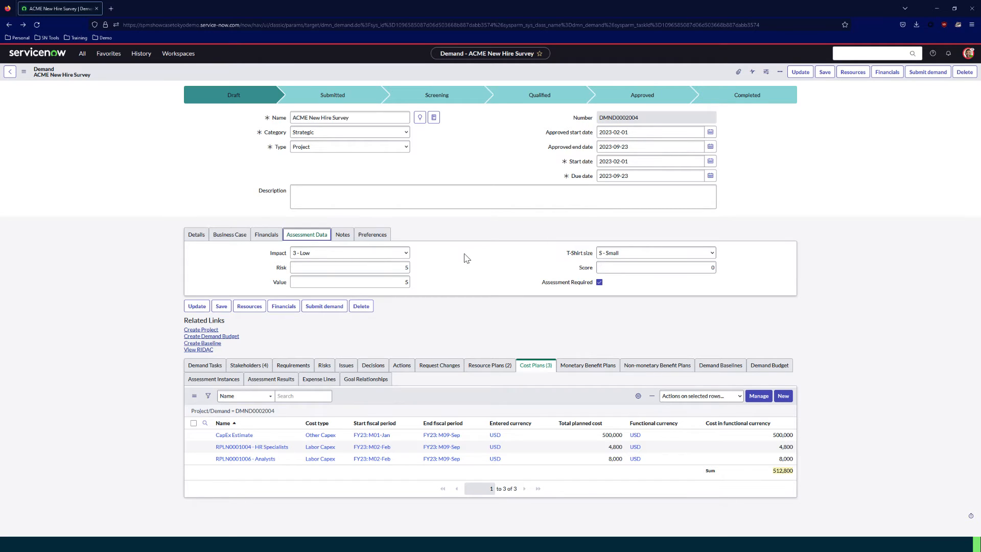
{"action": "double_click", "coordinate": [400, 267]}
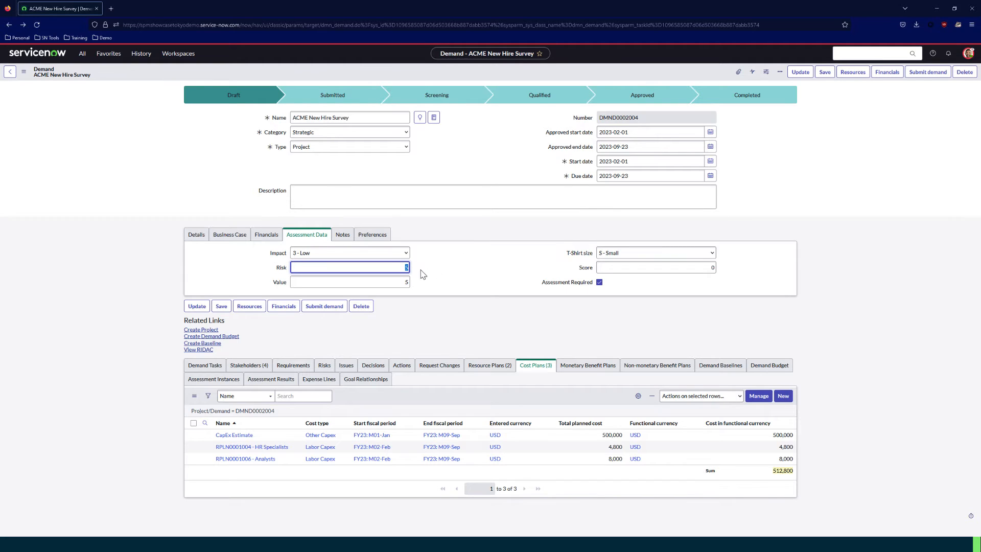
{"action": "type", "text": "1"}
{"action": "double_click", "coordinate": [401, 282]}
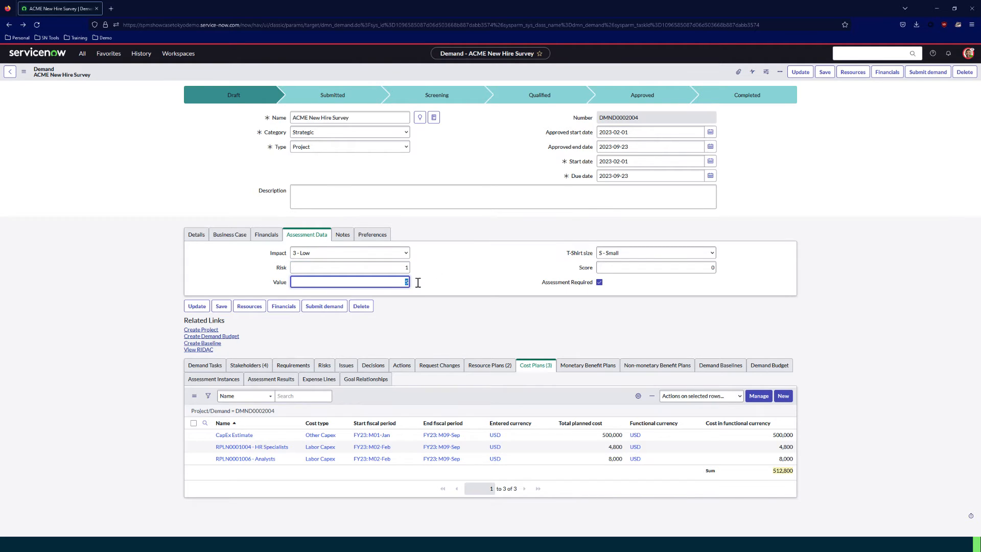
{"action": "type", "text": "9"}
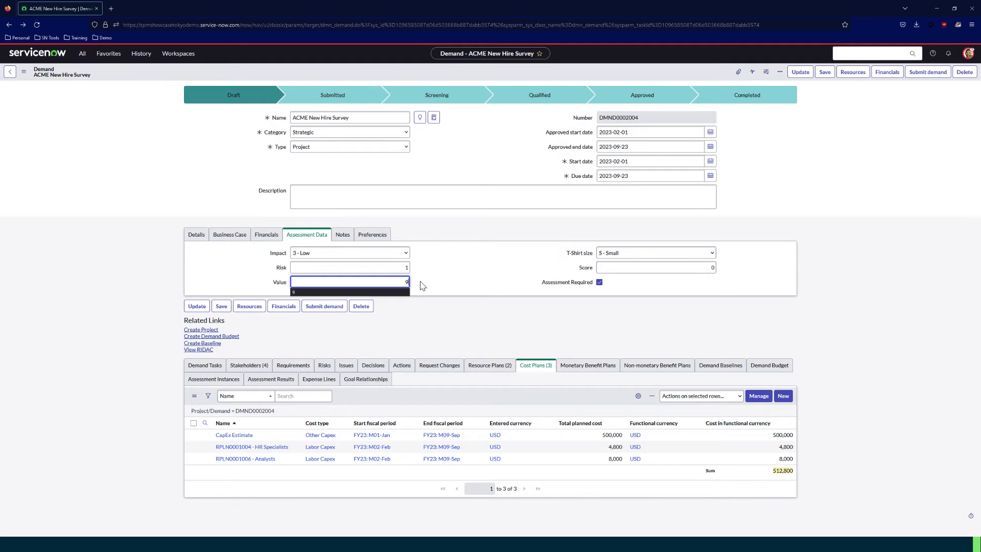
{"action": "left_click", "coordinate": [431, 283]}
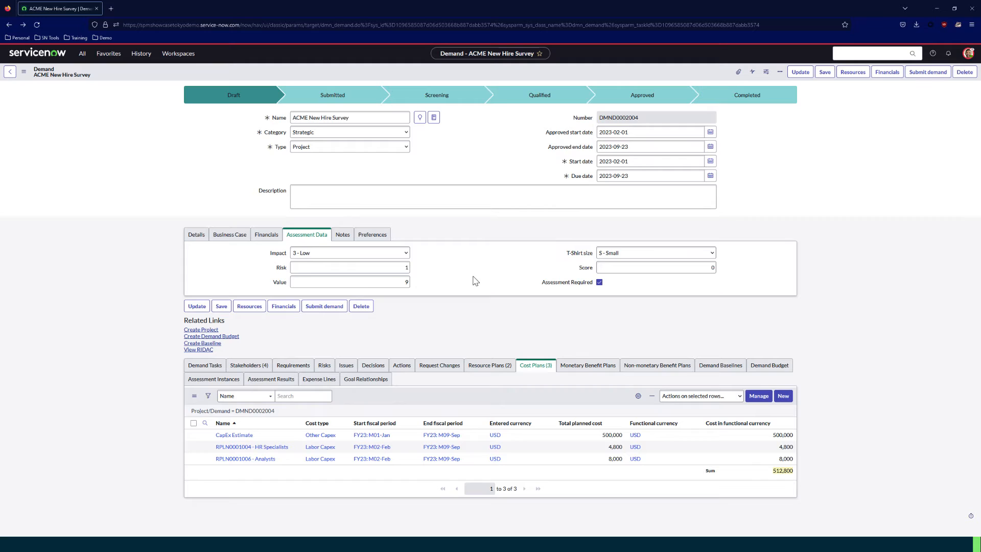
Step: Set the score to 9 in the demand's assessment data
{"action": "left_click", "coordinate": [707, 268]}
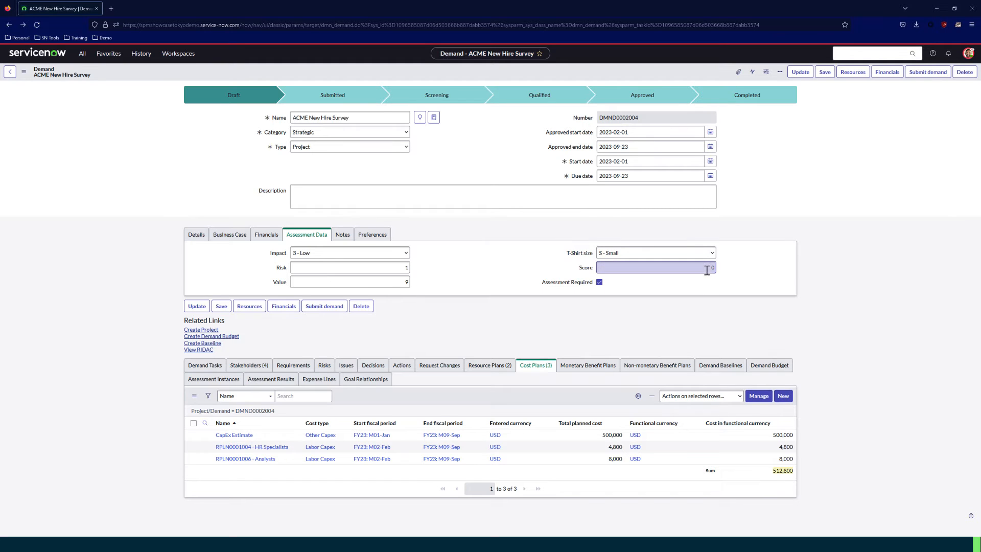
{"action": "left_click_drag", "start_coordinate": [707, 270], "coordinate": [732, 270]}
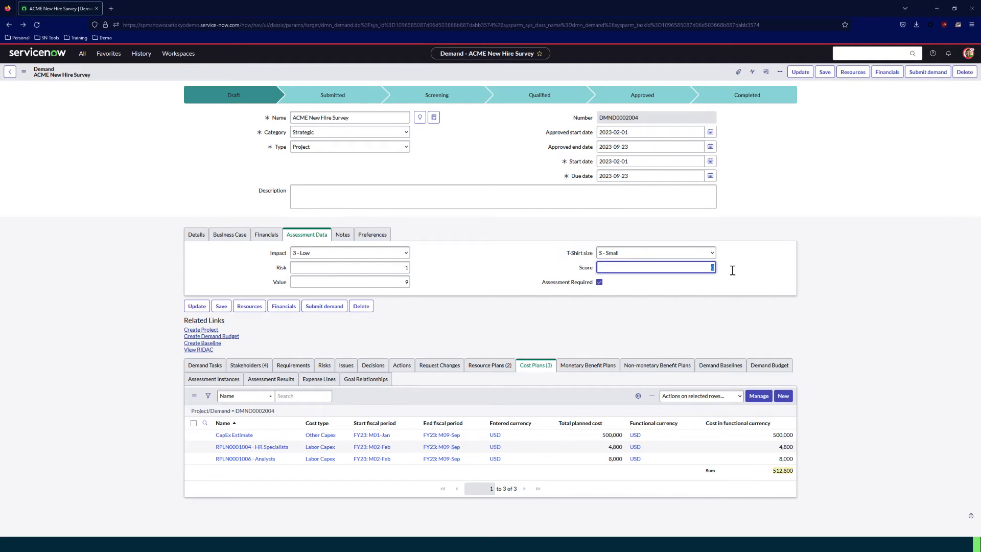
{"action": "type", "text": "9"}
{"action": "left_click", "coordinate": [734, 275]}
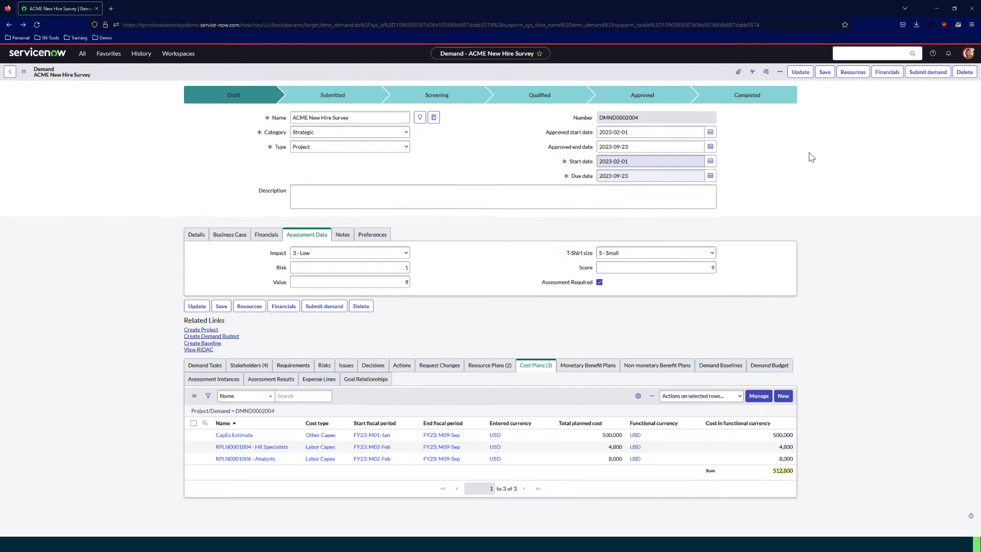
Step: Submit the ACME New Hire Survey demand and qualify it
{"action": "left_click", "coordinate": [927, 72]}
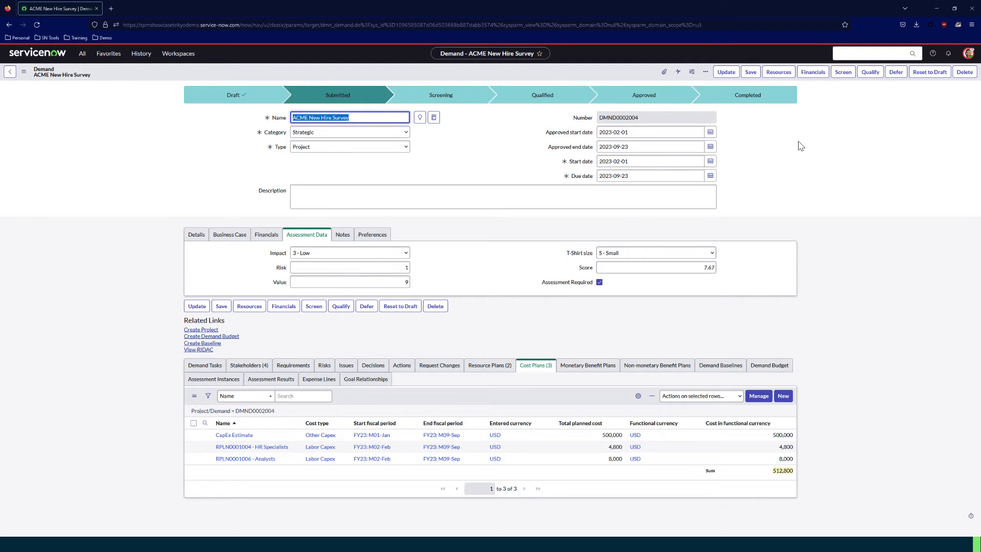
{"action": "left_click", "coordinate": [872, 75]}
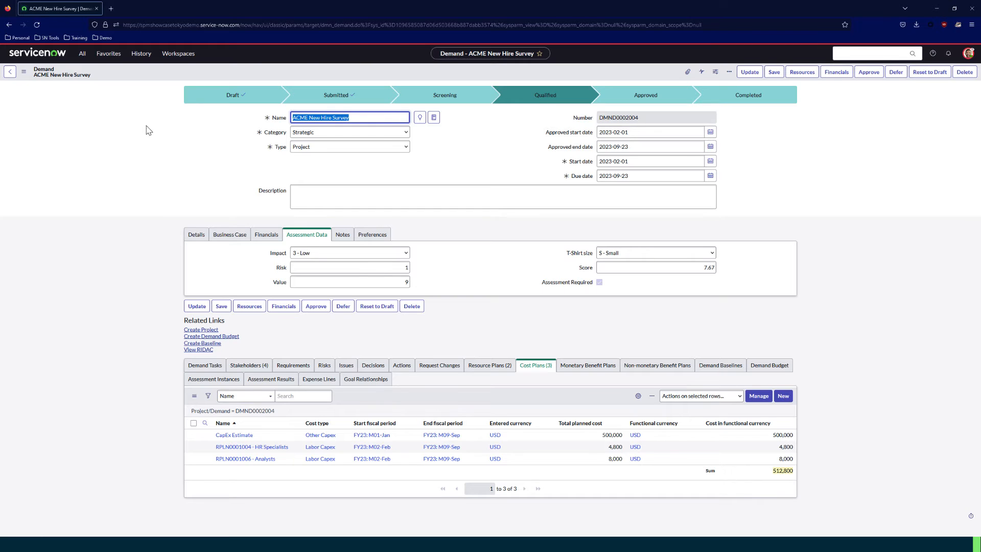
Step: Open the Demand Workbench and examine where the ACME New Hire Survey demand sits on the risk and value chart
{"action": "left_click", "coordinate": [112, 59]}
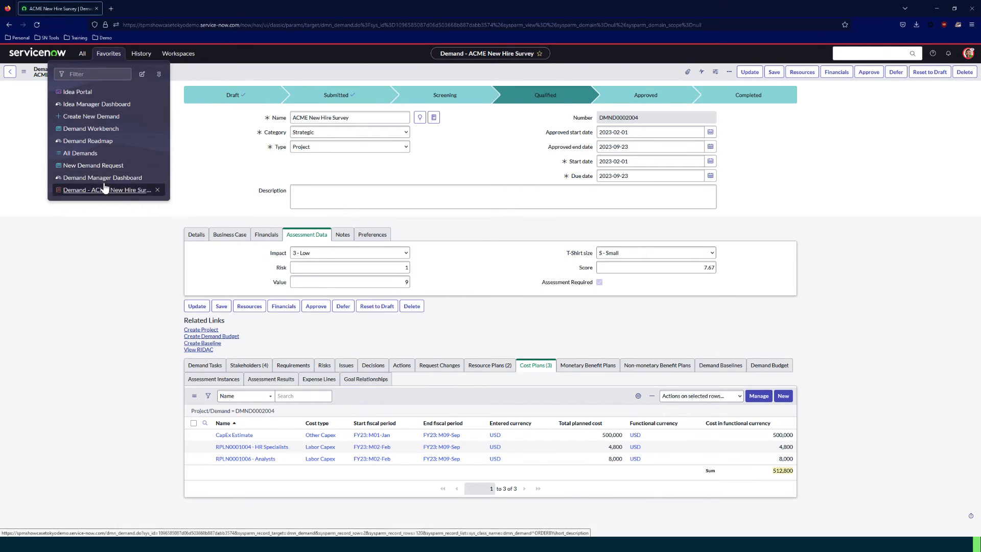
{"action": "left_click", "coordinate": [101, 130]}
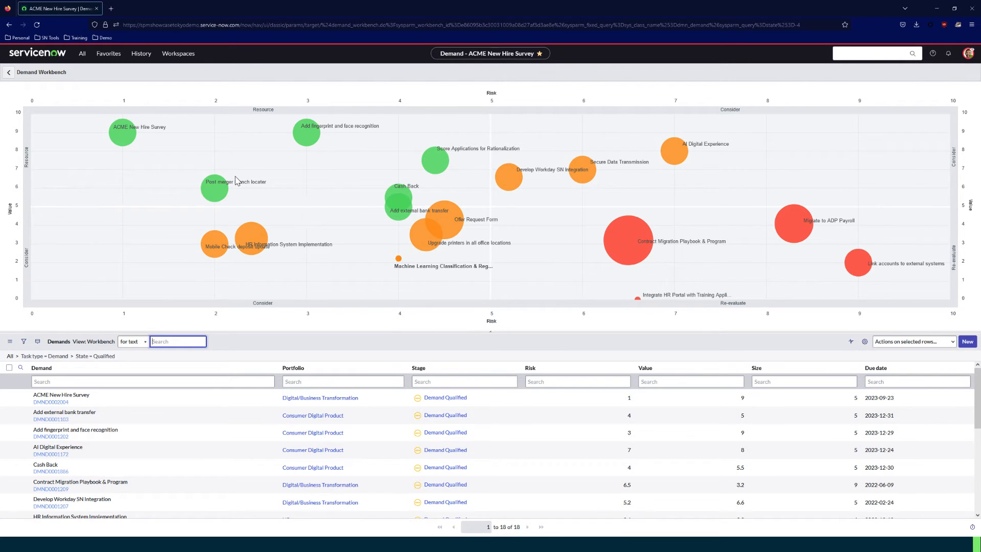
{"action": "mouse_move", "coordinate": [129, 143]}
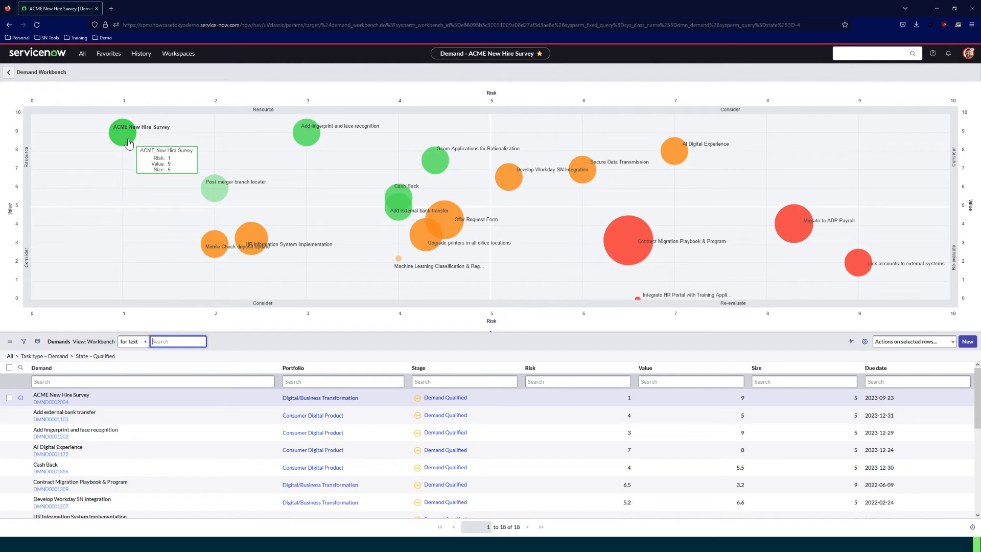
{"action": "mouse_move", "coordinate": [671, 249]}
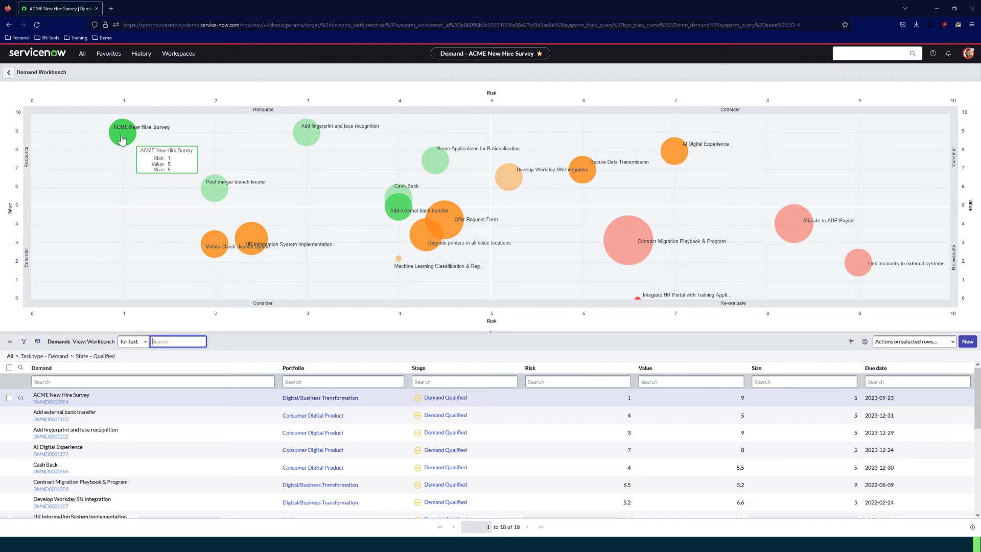
{"action": "left_click", "coordinate": [350, 332]}
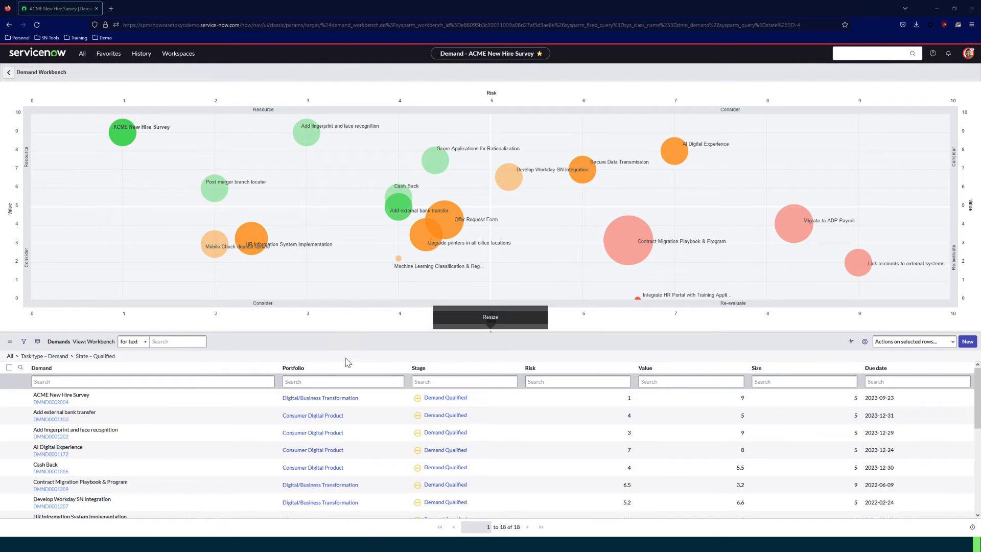
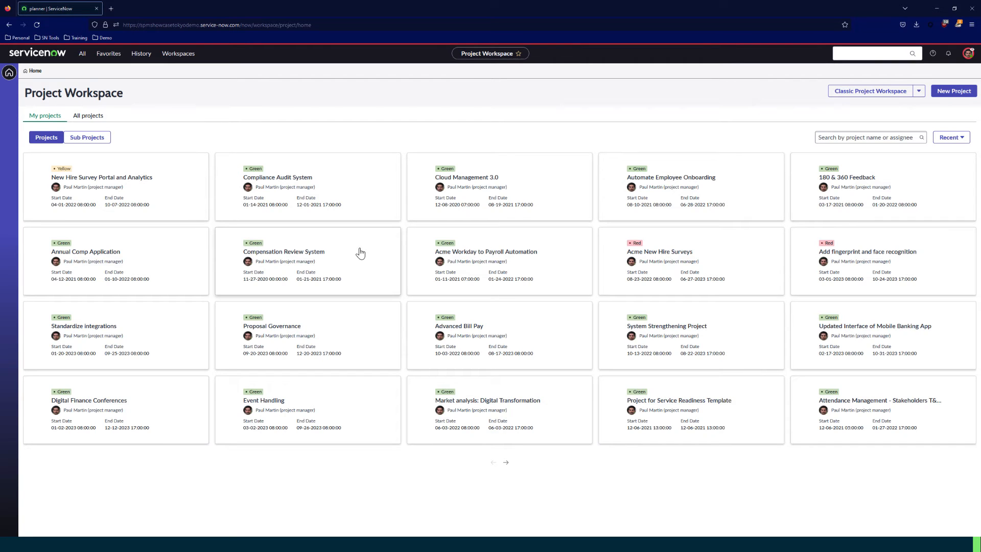
Step: Open the Acme New Hire Surveys project from Project Workspace and bring up its classic status report
{"action": "left_click", "coordinate": [714, 255]}
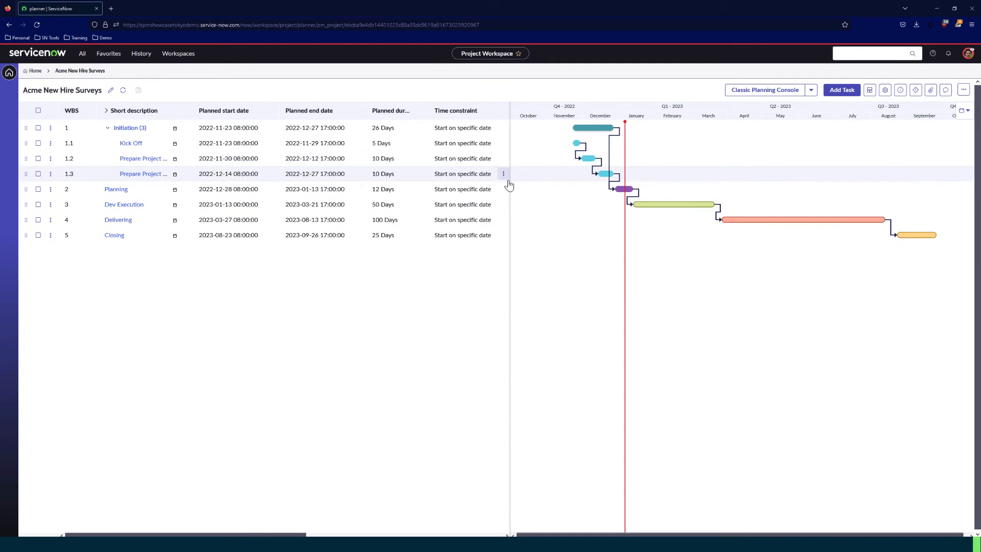
{"action": "mouse_move", "coordinate": [510, 190]}
{"action": "left_mouse_down"}
{"action": "mouse_move", "coordinate": [639, 193]}
{"action": "mouse_move", "coordinate": [777, 178]}
{"action": "mouse_move", "coordinate": [508, 178]}
{"action": "left_mouse_up"}
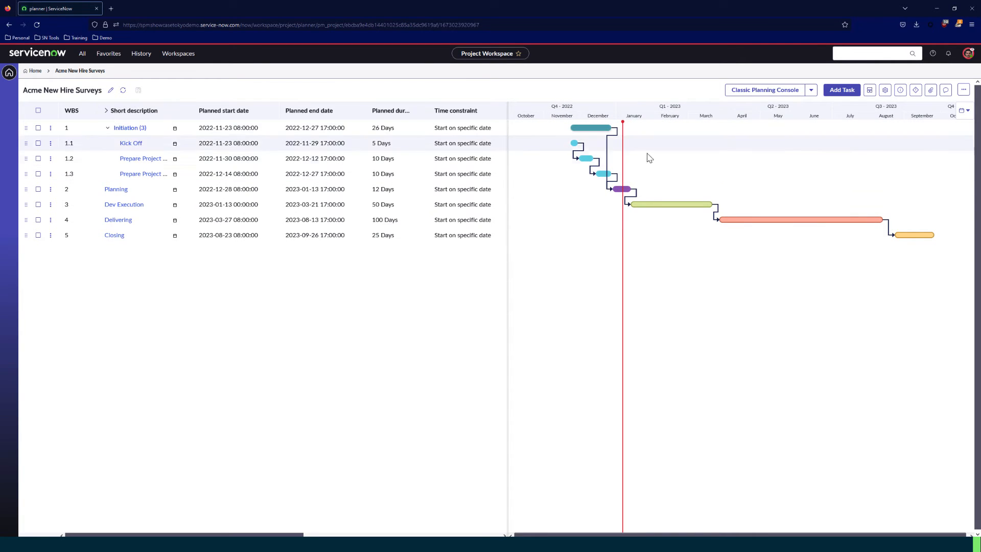
{"action": "left_click", "coordinate": [812, 92]}
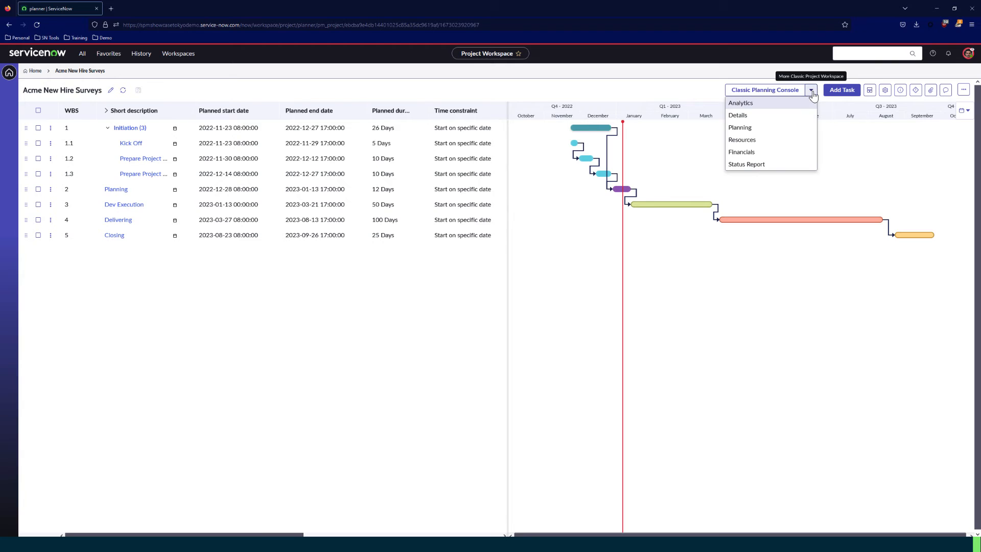
{"action": "left_click", "coordinate": [769, 169]}
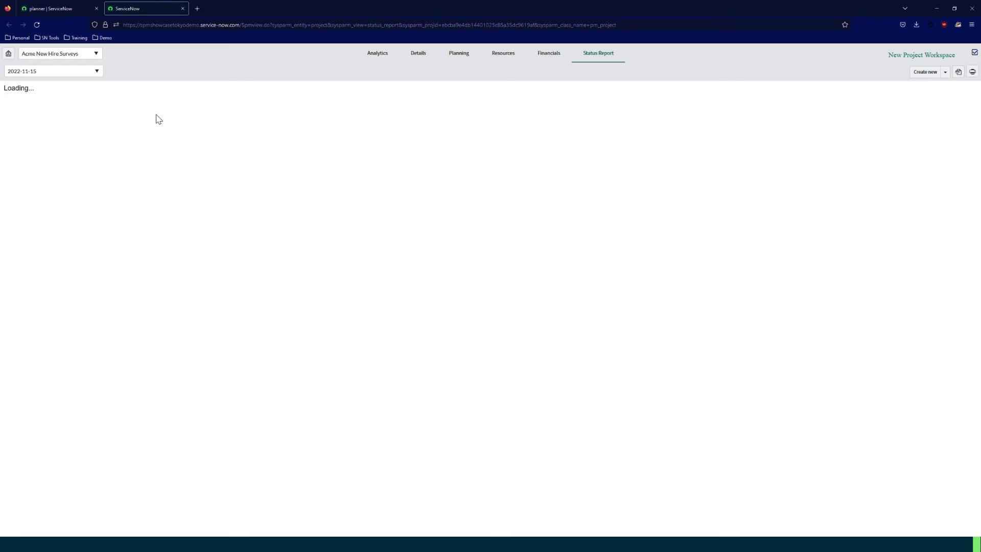
Step: Switch to the 2022-10-16 status report and examine its summary, cost and resource charts, status history, milestones, risks and issues
{"action": "left_click", "coordinate": [96, 72]}
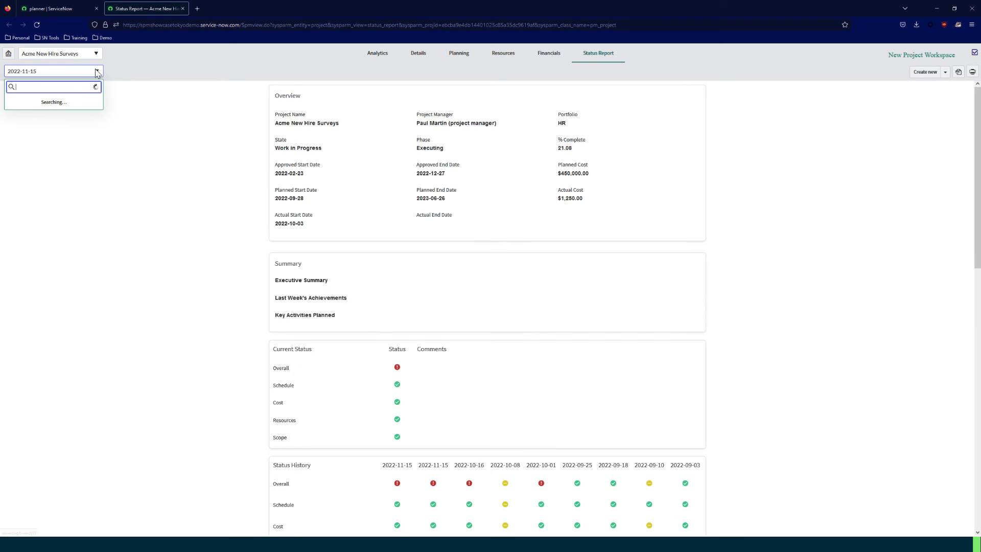
{"action": "left_click", "coordinate": [93, 119]}
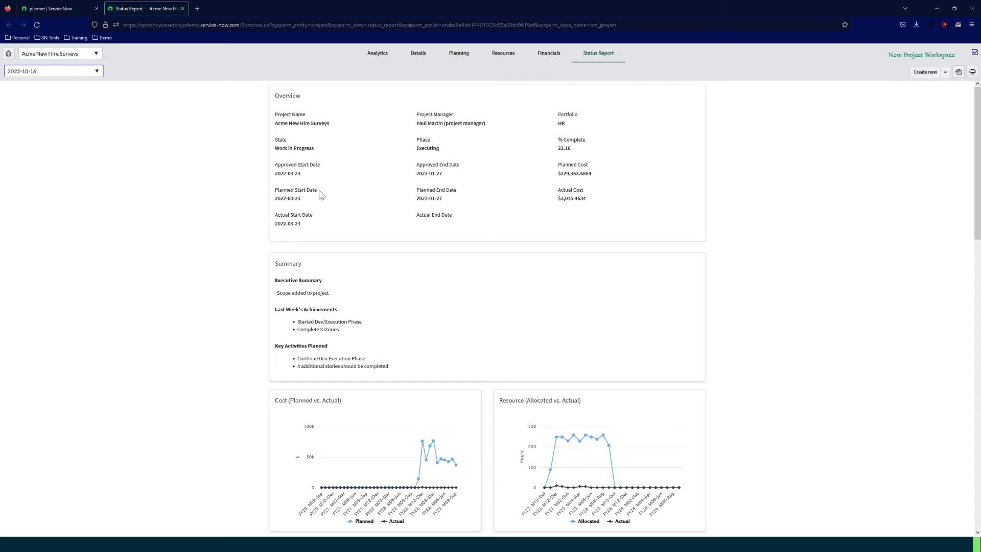
{"action": "scroll", "coordinate": [269, 188], "scroll_direction": "down", "scroll_amount": 3}
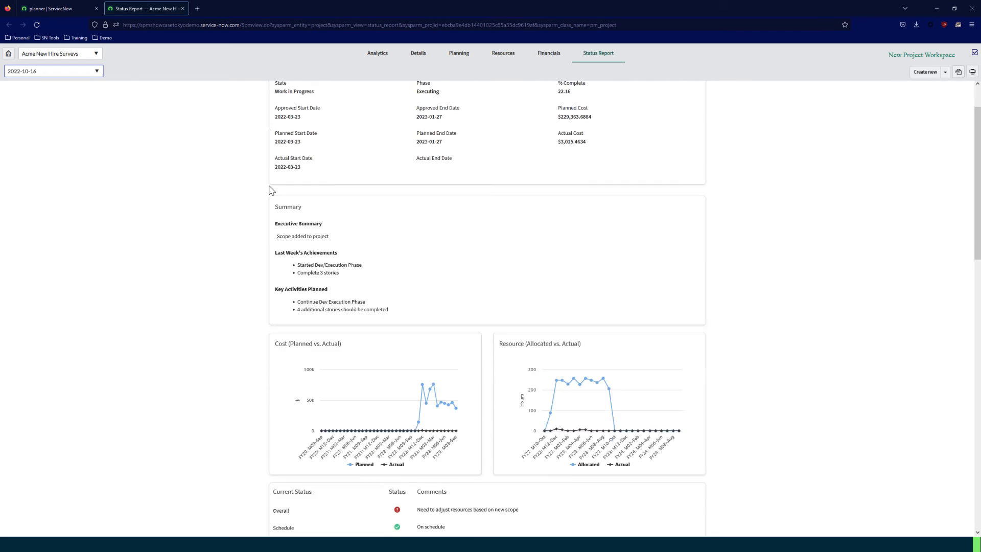
{"action": "scroll", "coordinate": [248, 193], "scroll_direction": "down", "scroll_amount": 3}
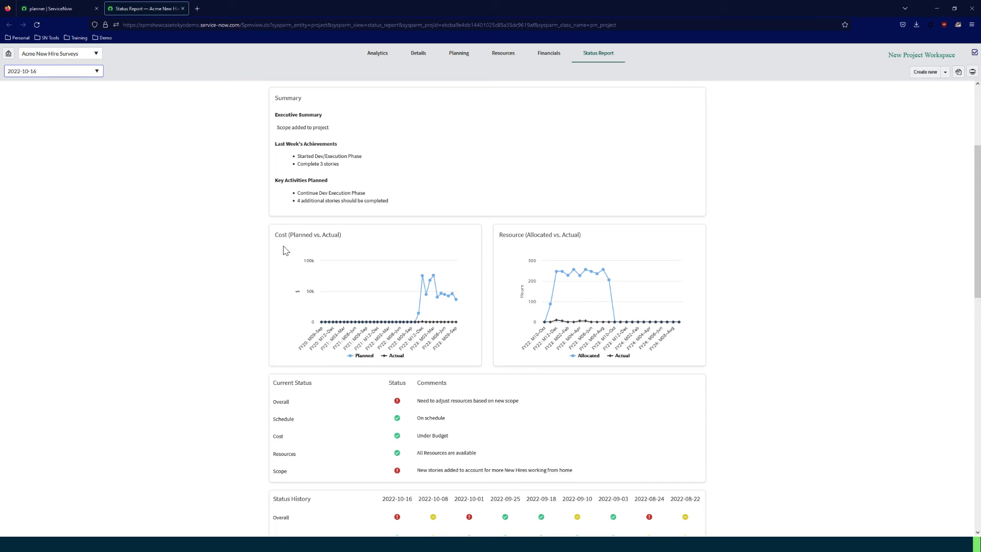
{"action": "scroll", "coordinate": [238, 249], "scroll_direction": "down", "scroll_amount": 5}
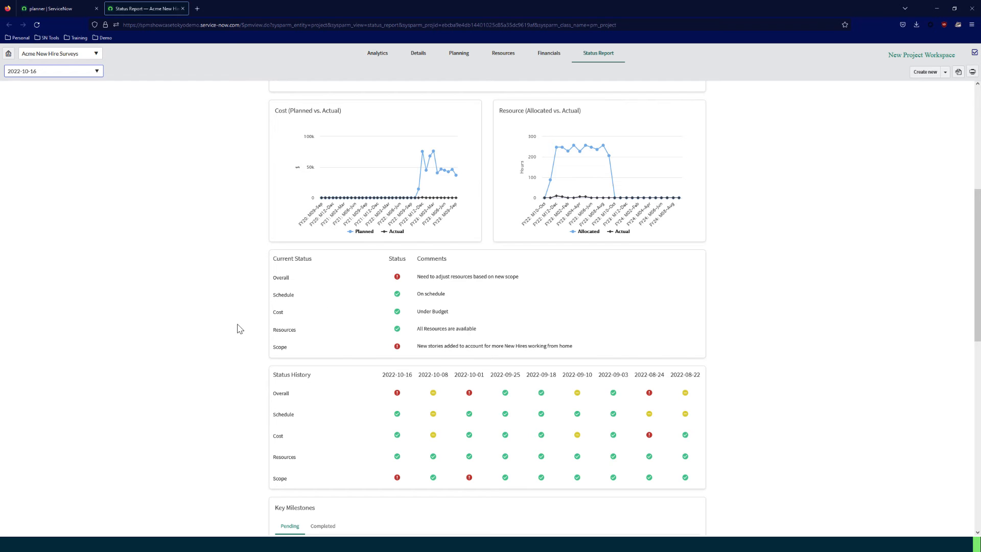
{"action": "scroll", "coordinate": [236, 327], "scroll_direction": "down", "scroll_amount": 3}
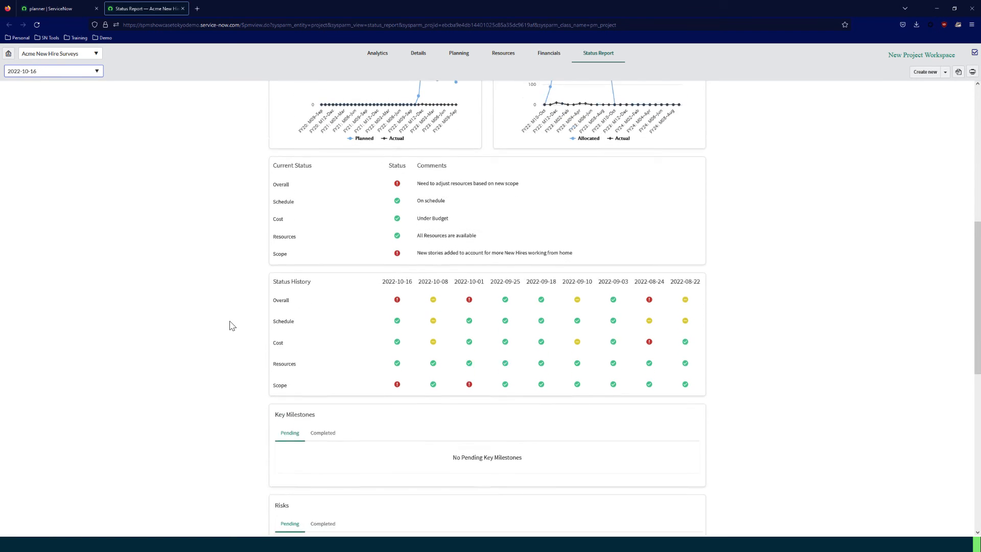
{"action": "scroll", "coordinate": [232, 326], "scroll_direction": "down", "scroll_amount": 3}
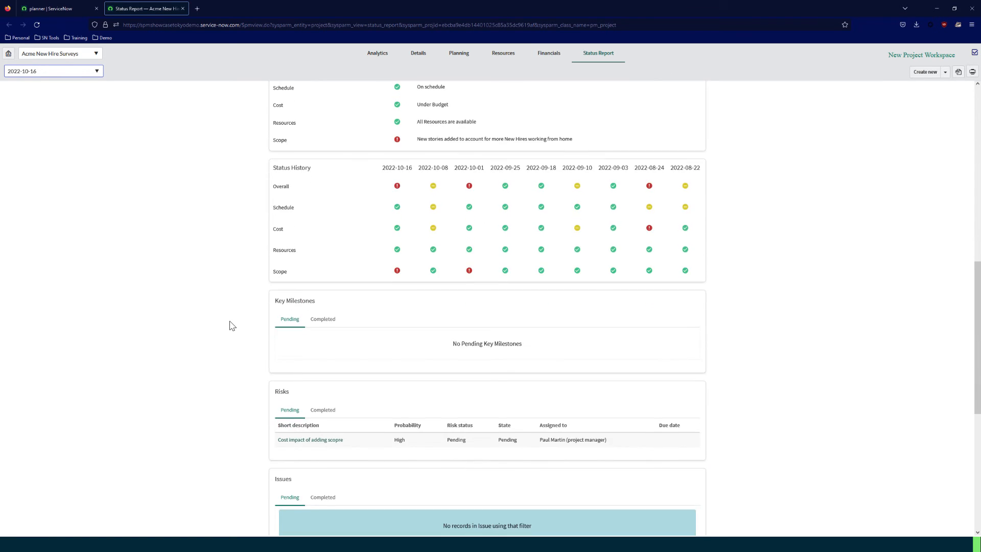
{"action": "scroll", "coordinate": [232, 326], "scroll_direction": "down", "scroll_amount": 5}
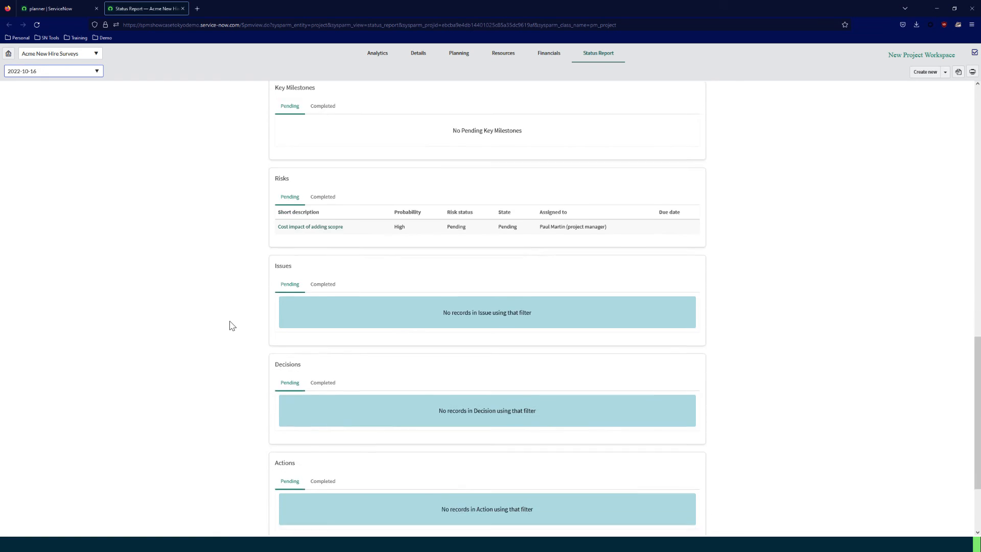
{"action": "scroll", "coordinate": [232, 326], "scroll_direction": "down", "scroll_amount": 3}
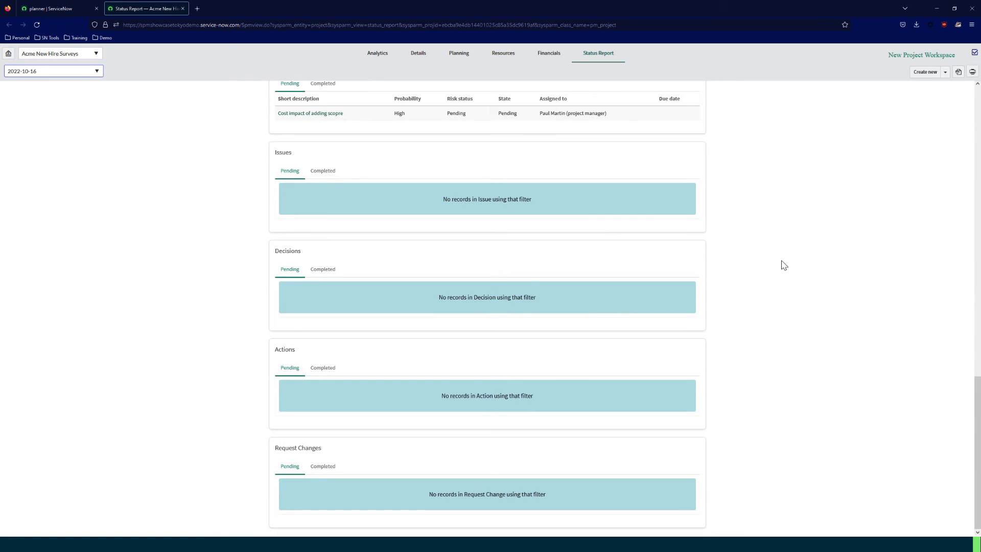
{"action": "scroll", "coordinate": [777, 261], "scroll_direction": "up", "scroll_amount": 1}
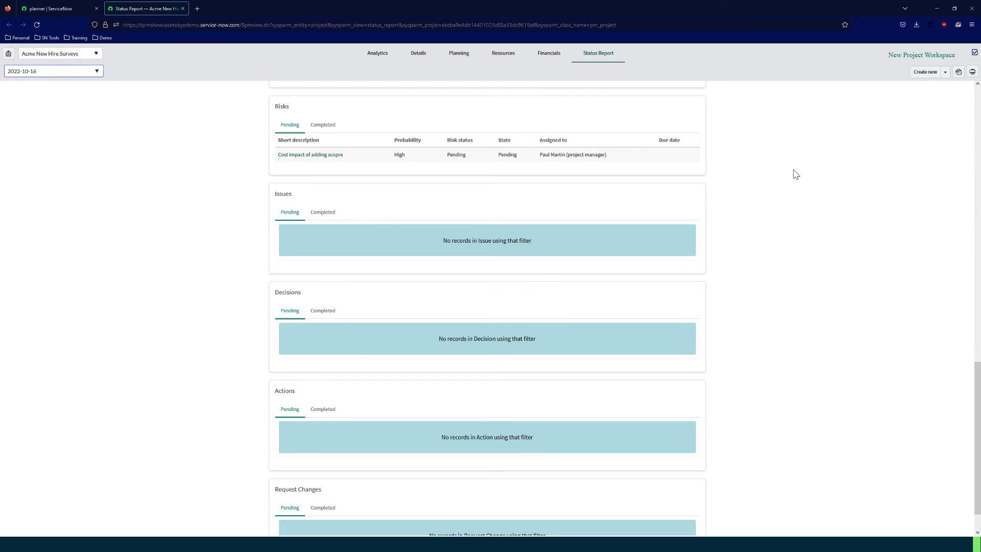
Step: Set up a PowerPoint export of the status report with Project Status Report Template - default, and close it without exporting
{"action": "left_click", "coordinate": [959, 73]}
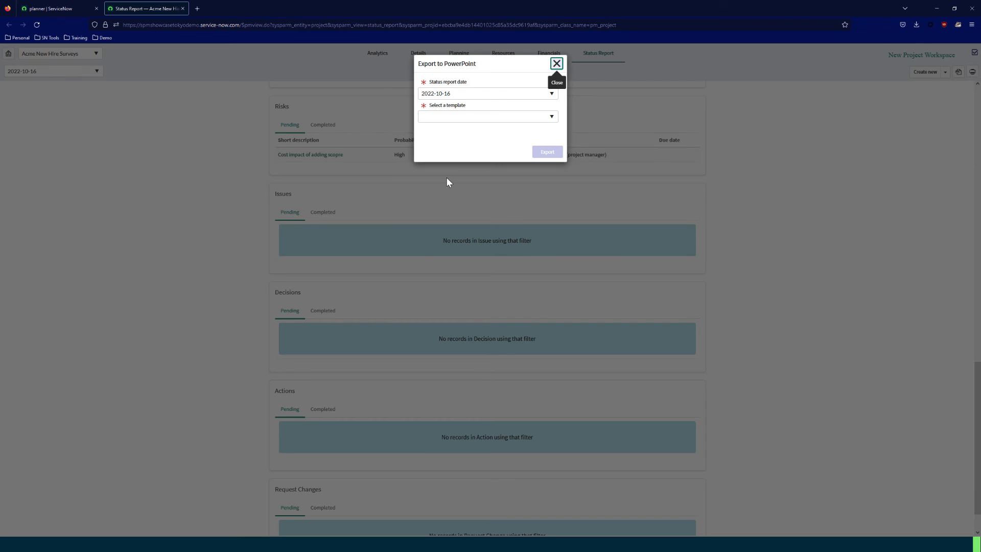
{"action": "left_click", "coordinate": [558, 120]}
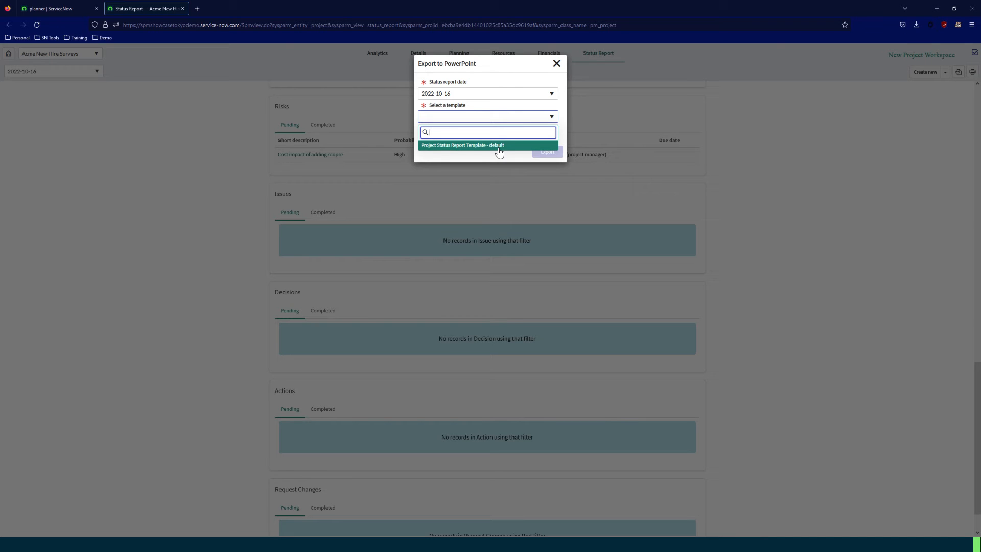
{"action": "left_click", "coordinate": [498, 147]}
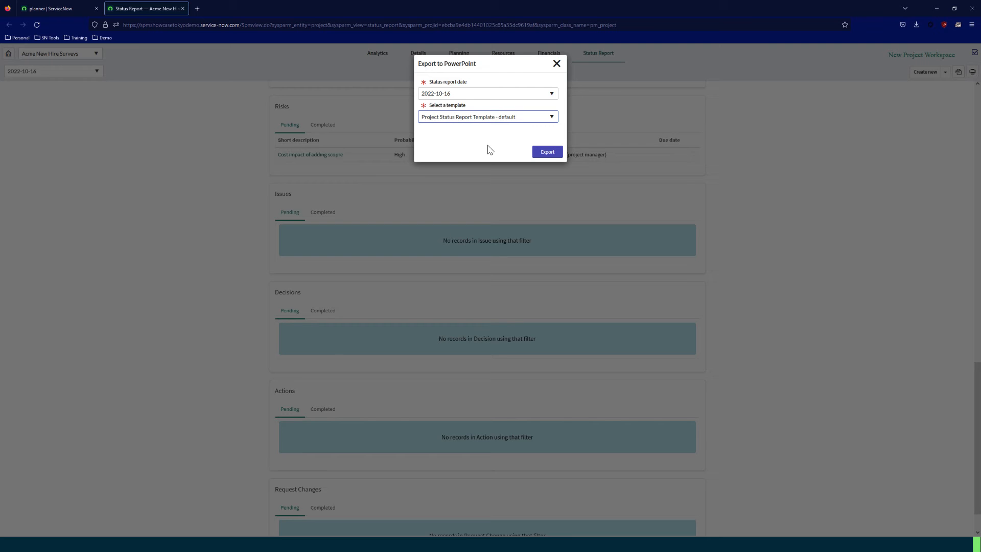
{"action": "left_click", "coordinate": [558, 65]}
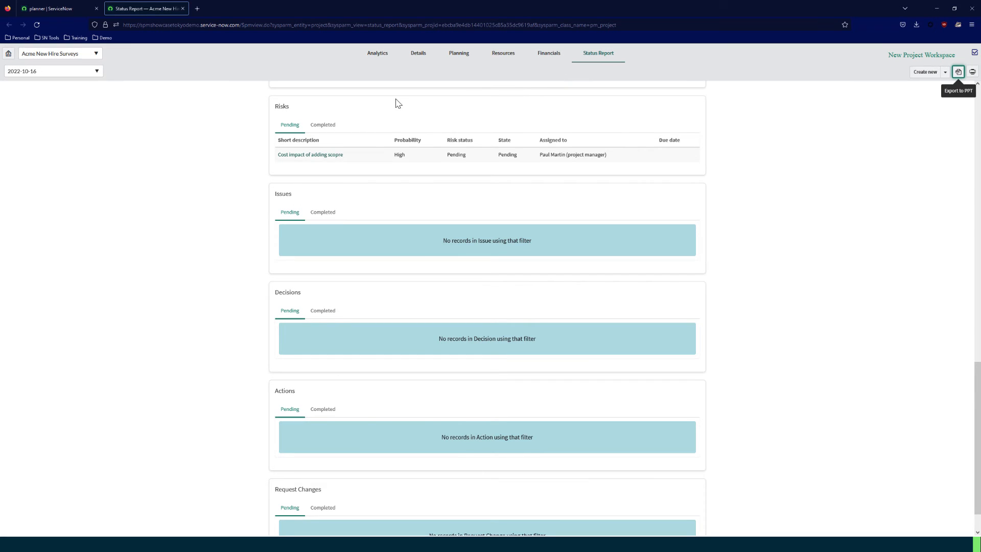
Step: Examine the project's analytics, including stories and tasks by state, resource plans, and cost and benefit trends
{"action": "left_click", "coordinate": [378, 55]}
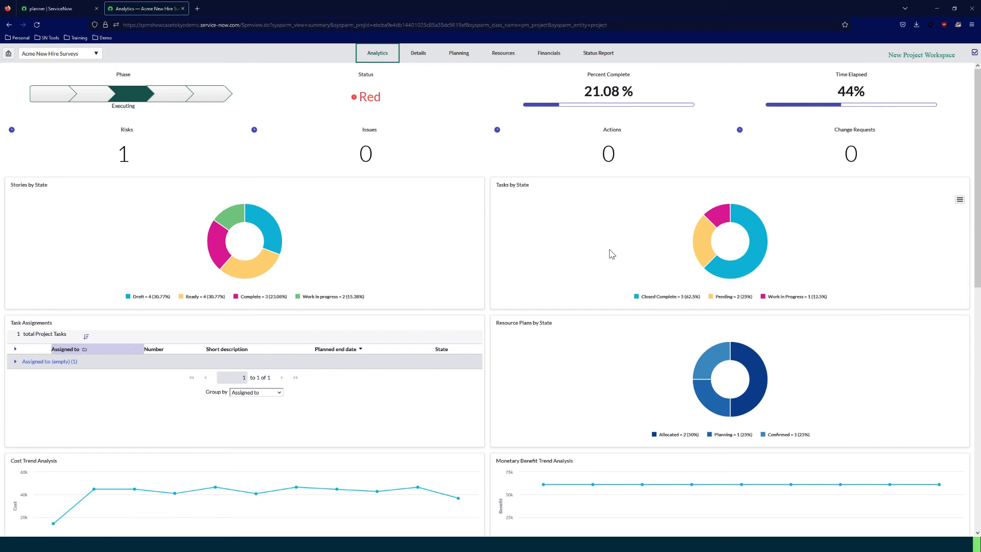
{"action": "scroll", "coordinate": [593, 254], "scroll_direction": "down", "scroll_amount": 4}
{"action": "scroll", "coordinate": [593, 254], "scroll_direction": "down", "scroll_amount": 2}
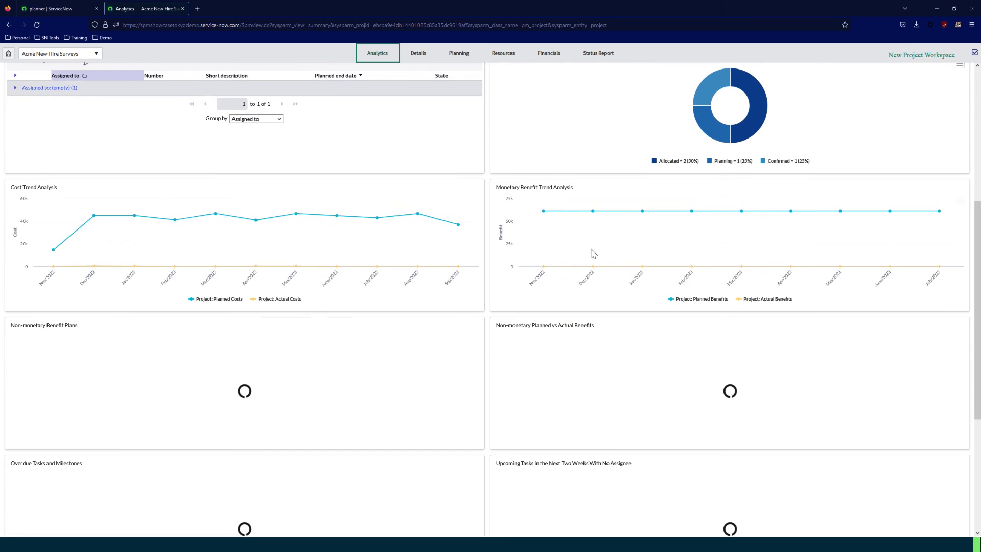
{"action": "scroll", "coordinate": [593, 254], "scroll_direction": "down", "scroll_amount": 3}
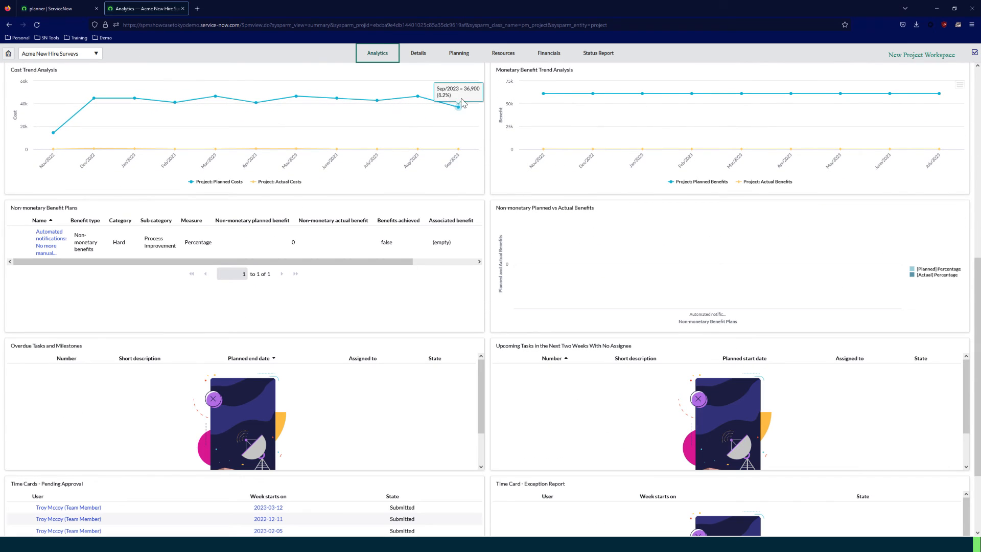
Step: Open the project's record and review its dates, portfolio details and business case
{"action": "left_click", "coordinate": [421, 57]}
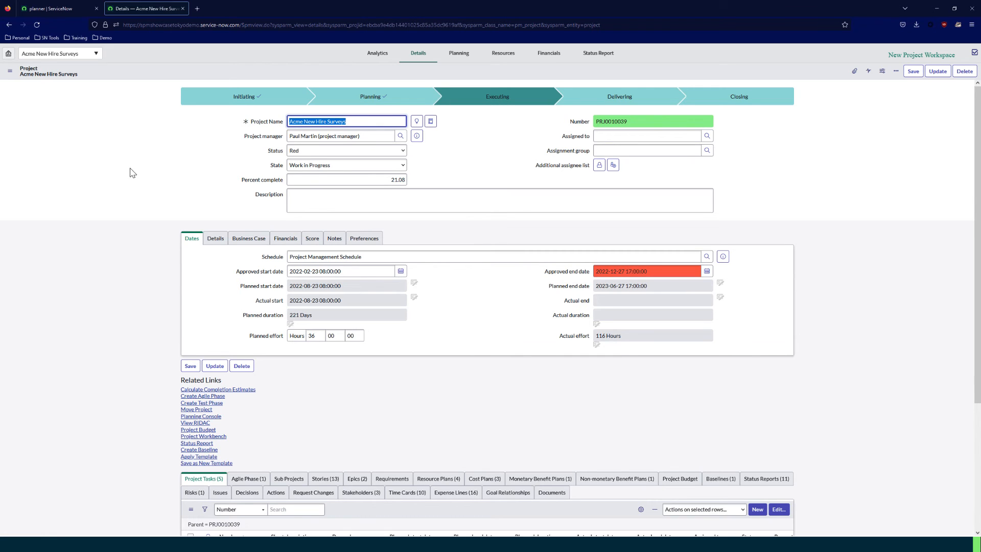
{"action": "left_click", "coordinate": [215, 241]}
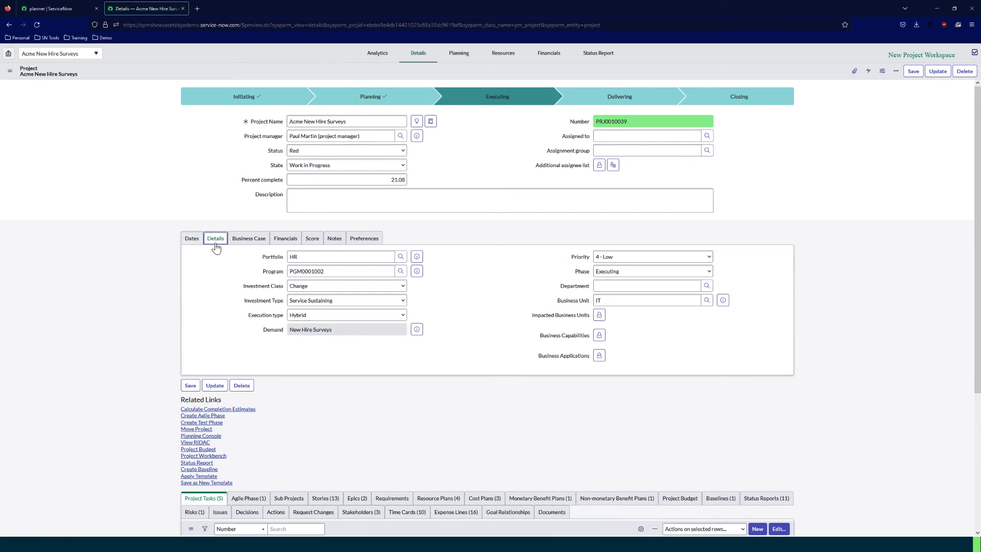
{"action": "left_click", "coordinate": [247, 243]}
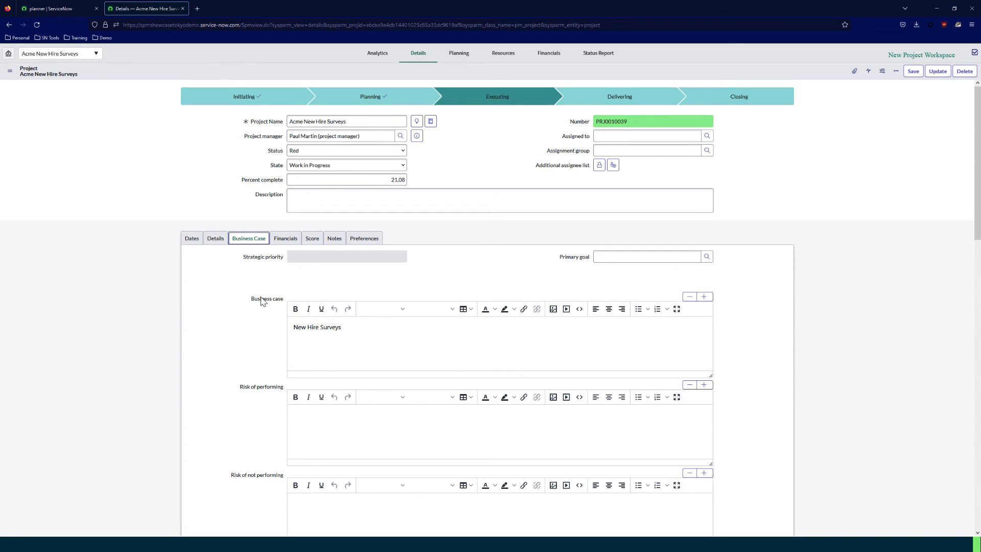
{"action": "scroll", "coordinate": [215, 306], "scroll_direction": "down", "scroll_amount": 10}
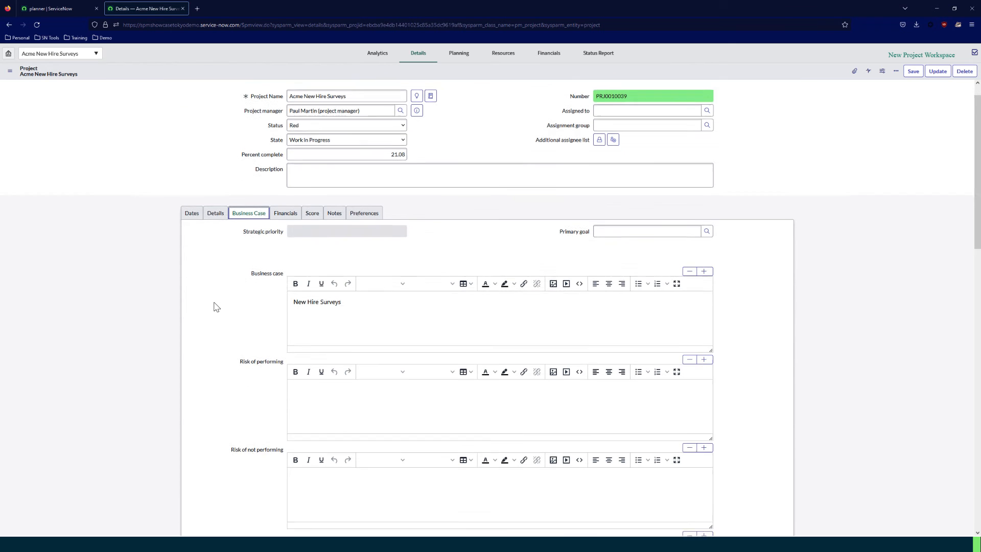
{"action": "scroll", "coordinate": [215, 307], "scroll_direction": "down", "scroll_amount": 6}
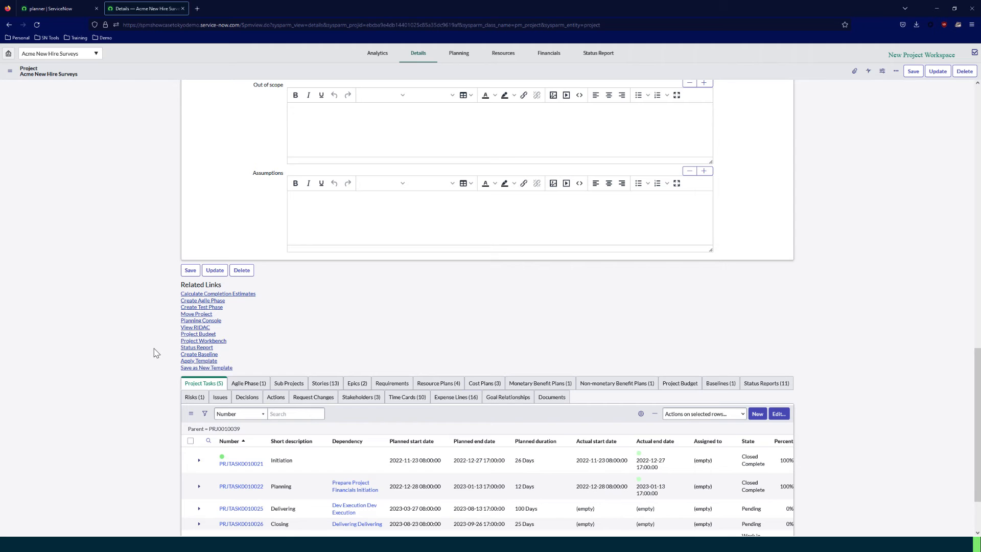
Step: Review the project's task list through to the percent complete column, and open its related stories
{"action": "scroll", "coordinate": [155, 351], "scroll_direction": "down", "scroll_amount": 2}
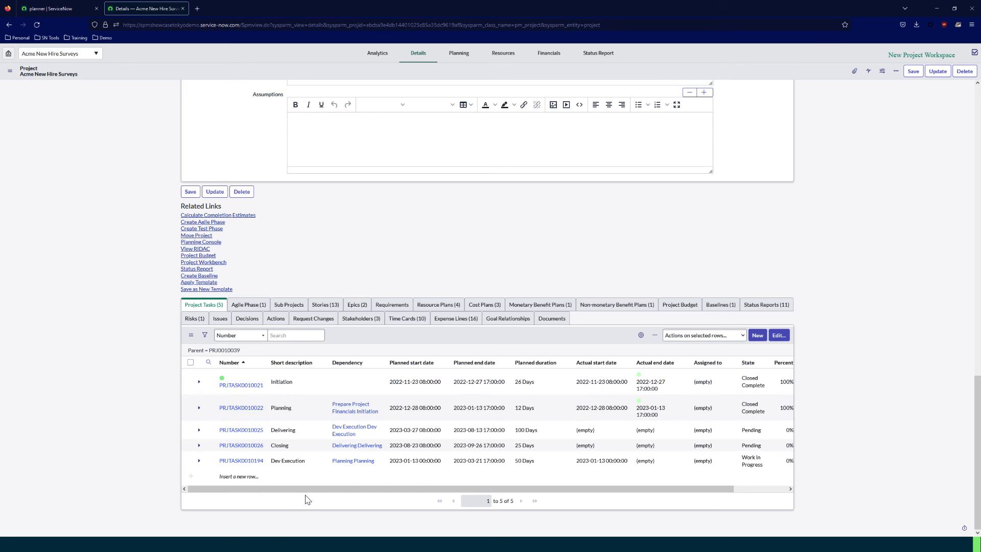
{"action": "left_click_drag", "start_coordinate": [309, 490], "coordinate": [369, 496]}
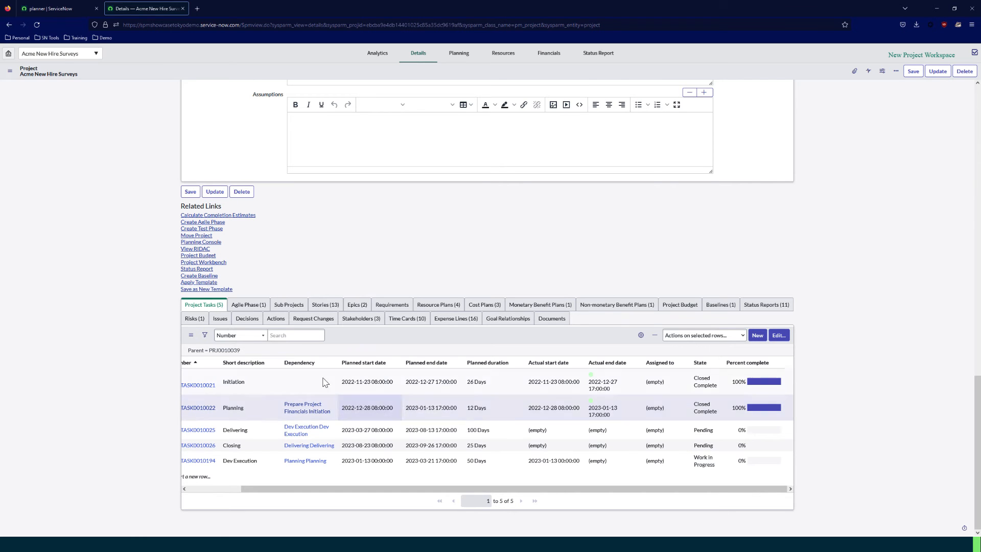
{"action": "left_click", "coordinate": [327, 309]}
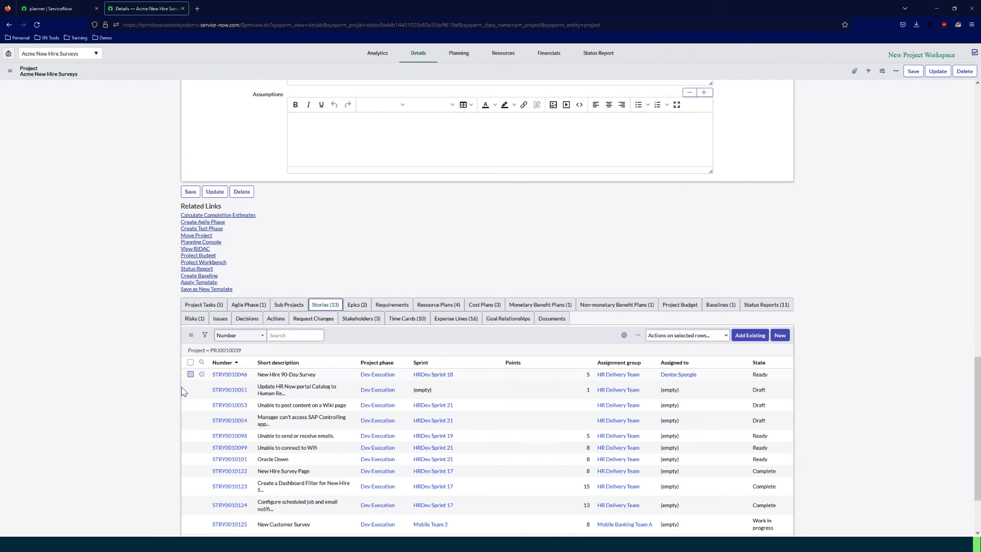
Step: Review the project's related stories, resource plans, cost plans, monetary benefit plans and time cards
{"action": "scroll", "coordinate": [145, 386], "scroll_direction": "down", "scroll_amount": 1}
{"action": "scroll", "coordinate": [146, 386], "scroll_direction": "down", "scroll_amount": 2}
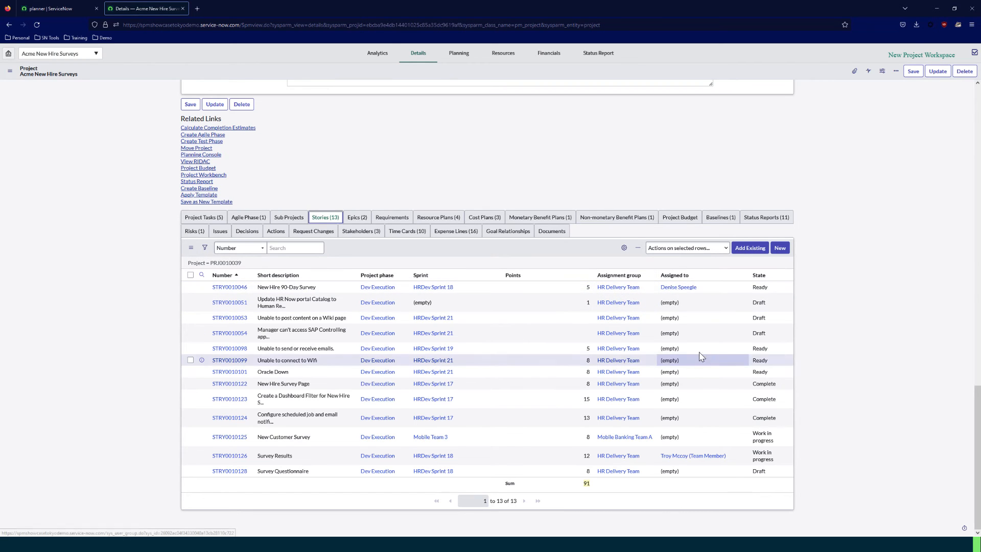
{"action": "left_click", "coordinate": [428, 218]}
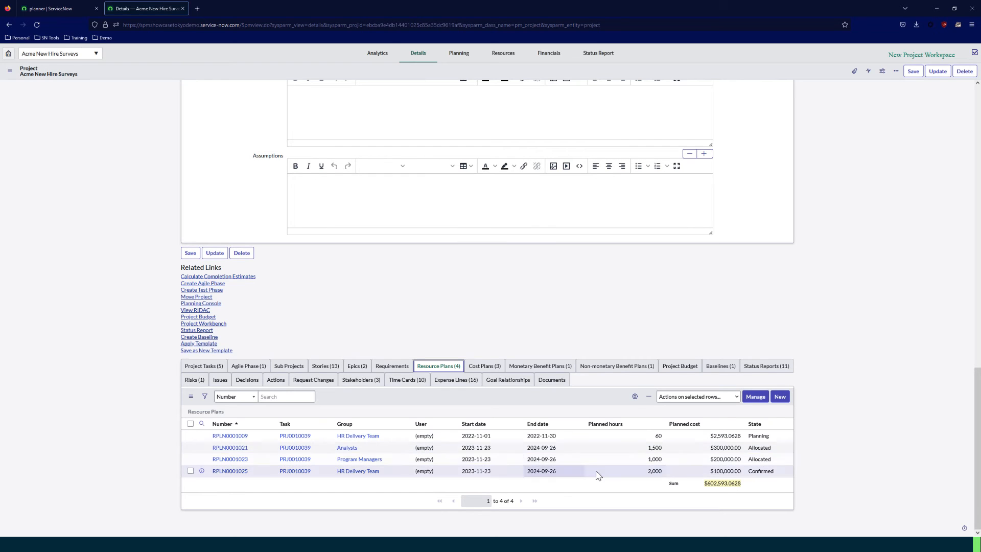
{"action": "left_click", "coordinate": [485, 367]}
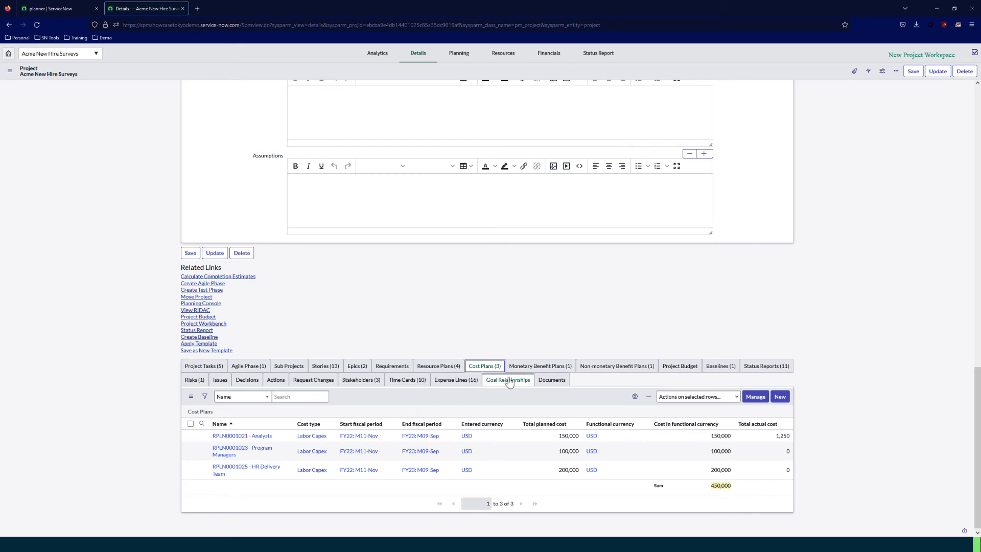
{"action": "left_click", "coordinate": [532, 368]}
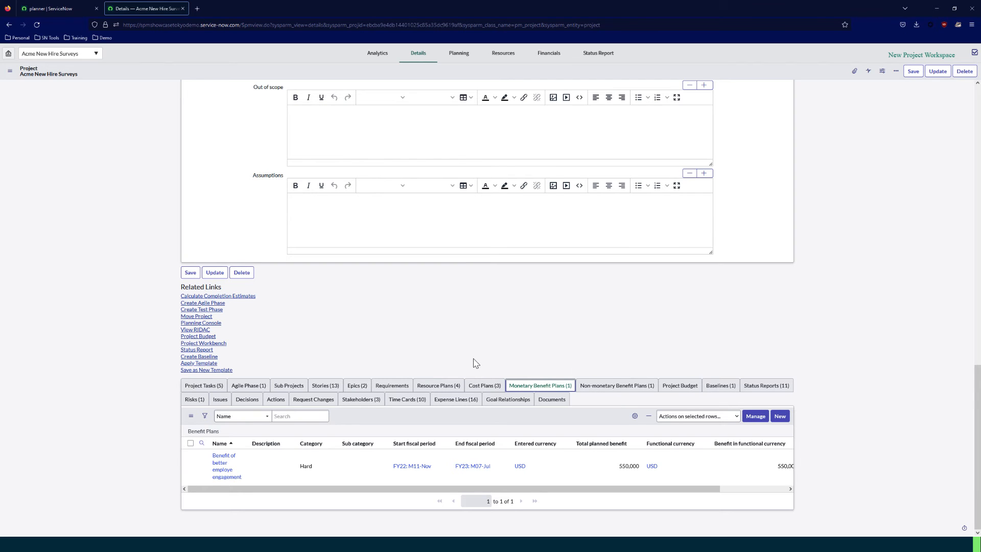
{"action": "left_click", "coordinate": [408, 400]}
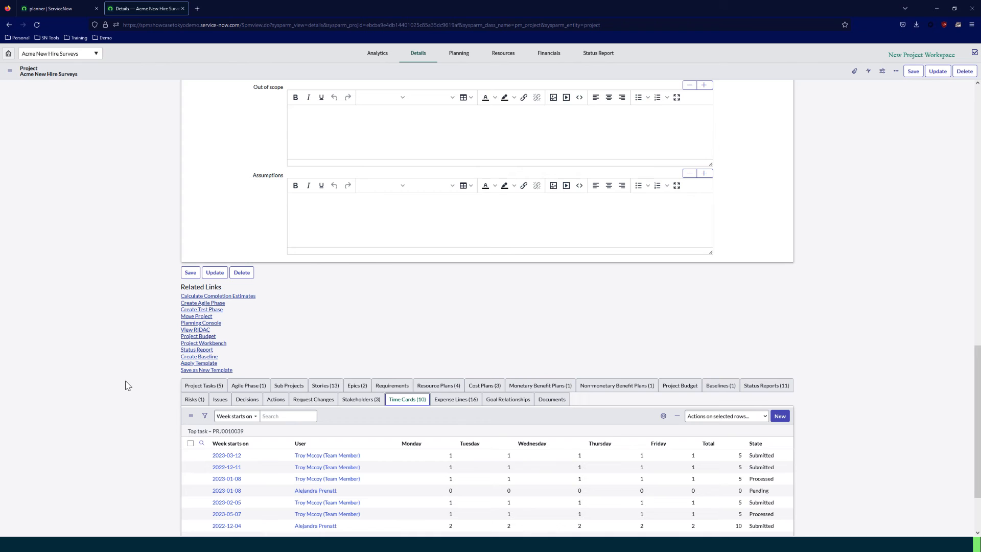
{"action": "scroll", "coordinate": [128, 385], "scroll_direction": "down", "scroll_amount": 3}
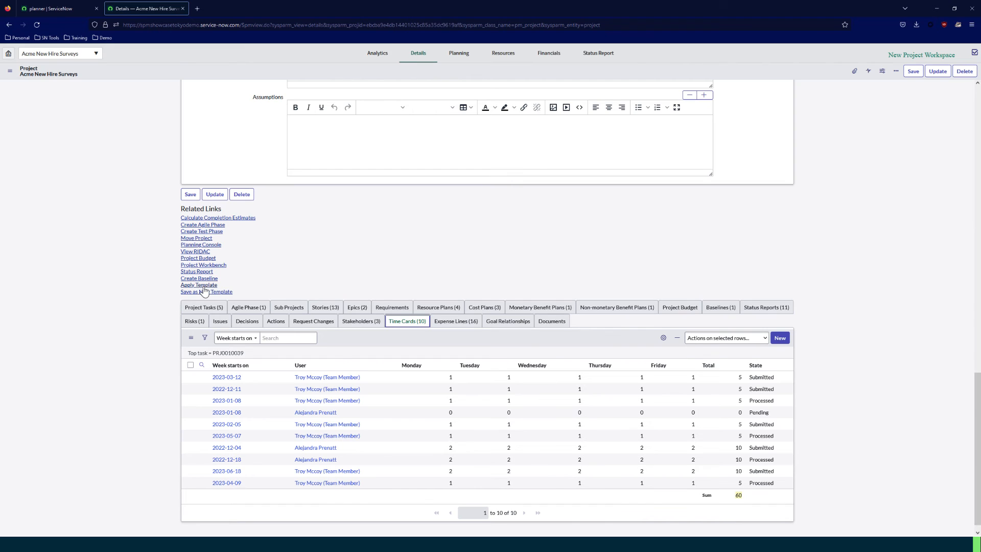
Step: Open the project's resource planning view, then view the last Analysts group member's user record, checking its roles and group memberships
{"action": "left_click", "coordinate": [511, 61]}
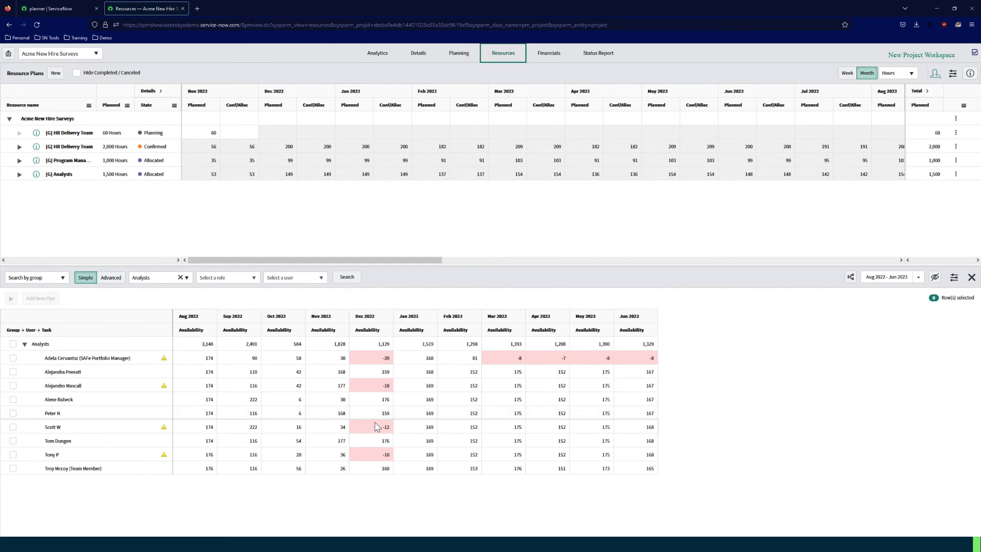
{"action": "right_click", "coordinate": [72, 471]}
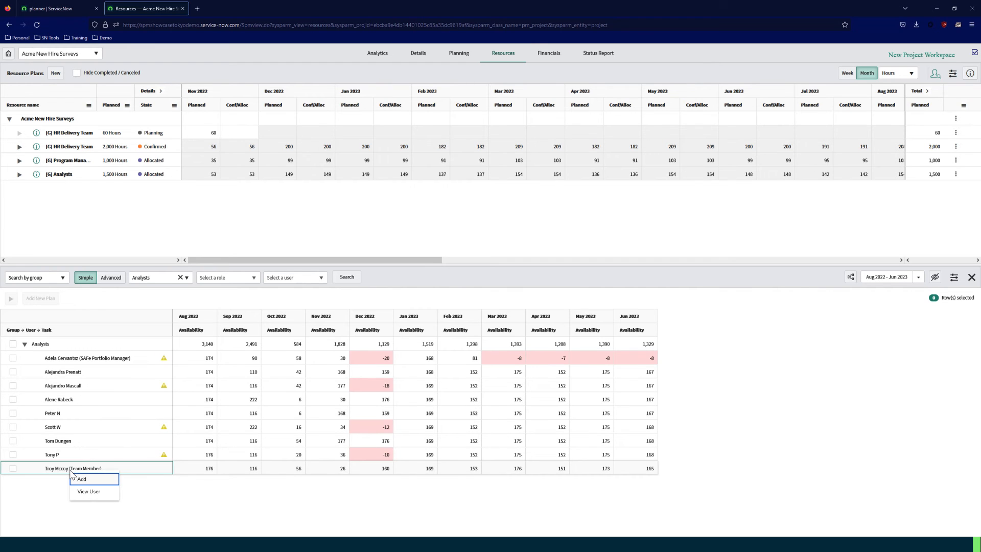
{"action": "left_click", "coordinate": [88, 495]}
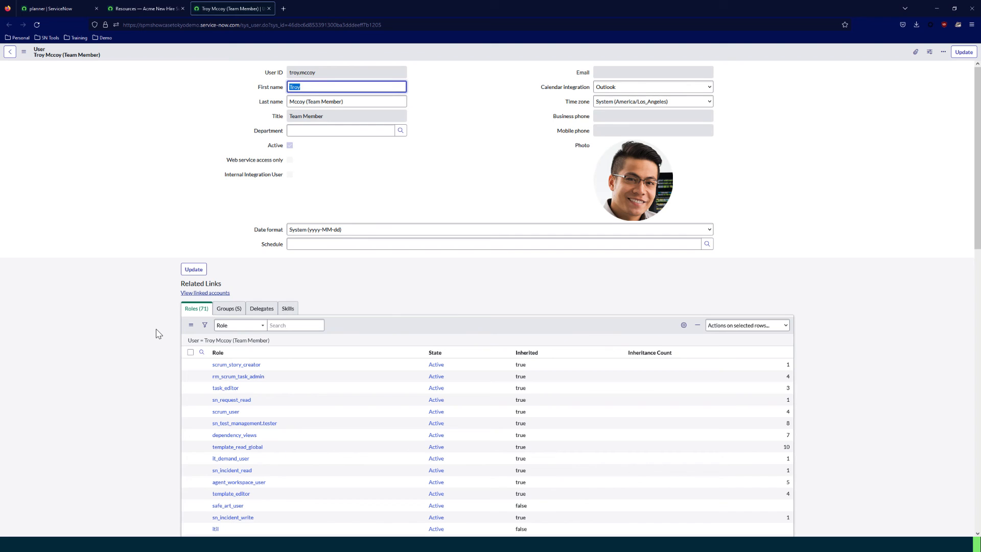
{"action": "scroll", "coordinate": [159, 334], "scroll_direction": "down", "scroll_amount": 2}
{"action": "scroll", "coordinate": [158, 334], "scroll_direction": "down", "scroll_amount": 2}
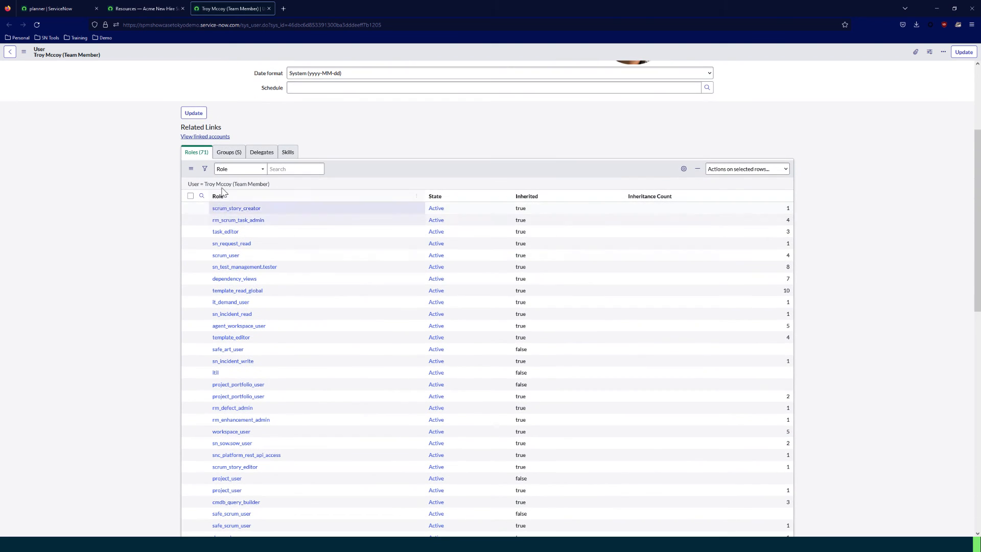
{"action": "left_click", "coordinate": [229, 160]}
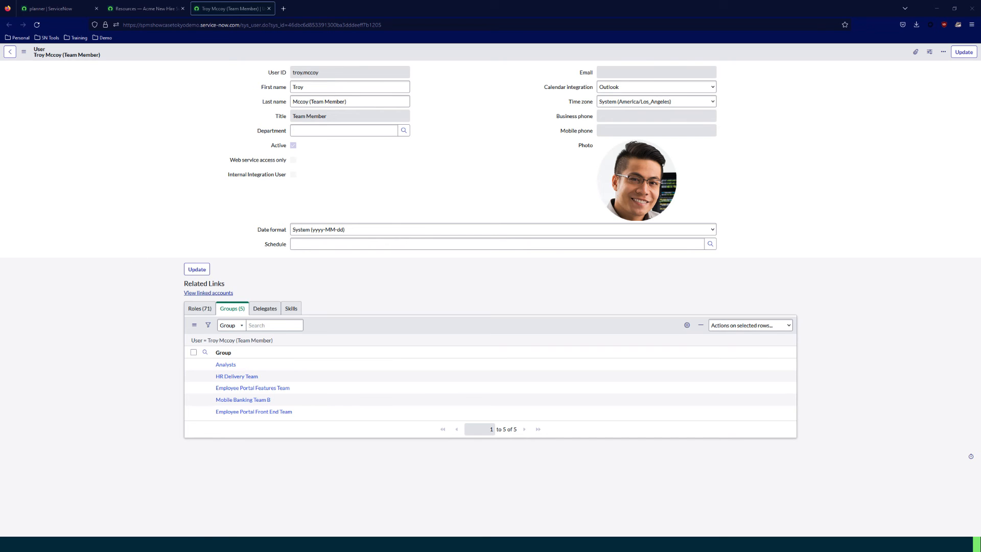
{"action": "key", "text": "alt+Tab"}
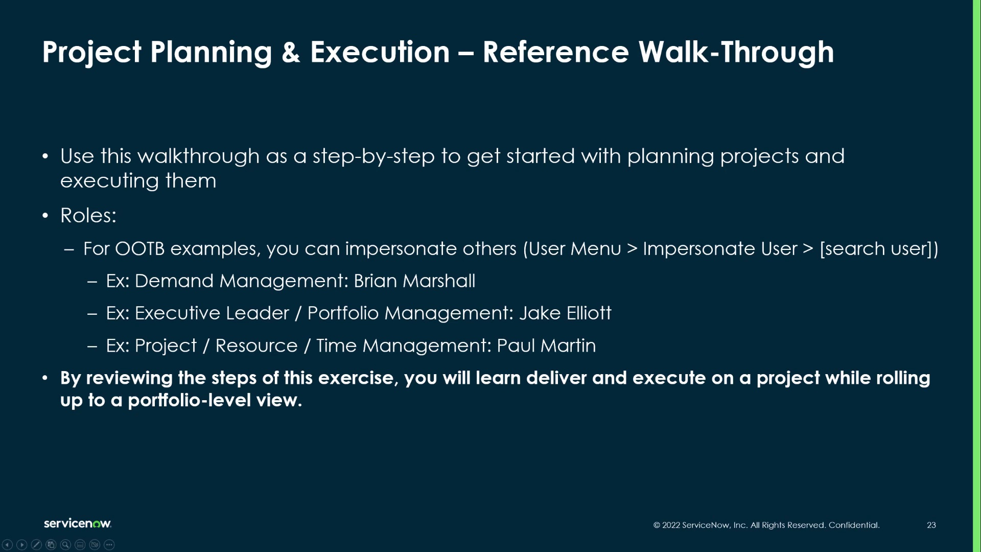
{"action": "key", "text": "Right"}
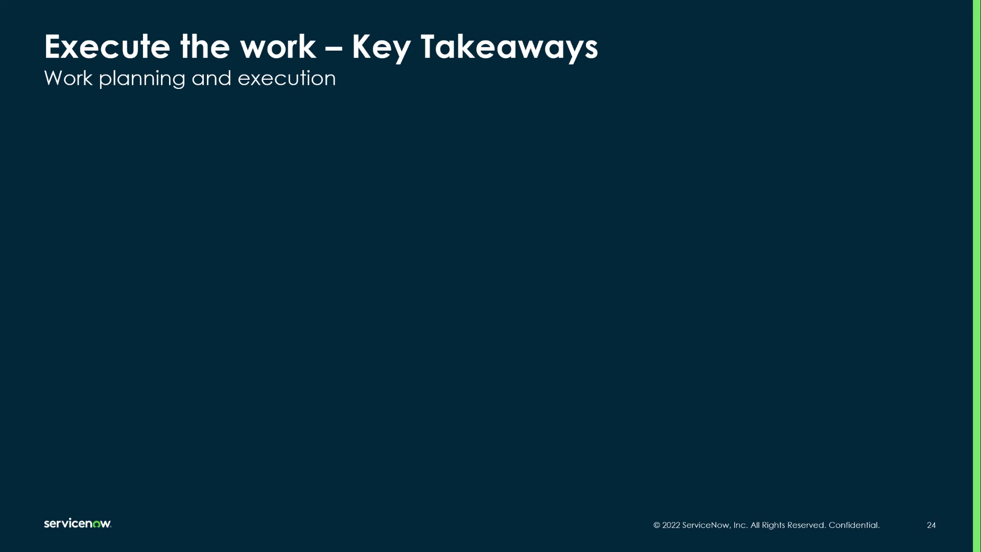
{"action": "key", "text": "Right"}
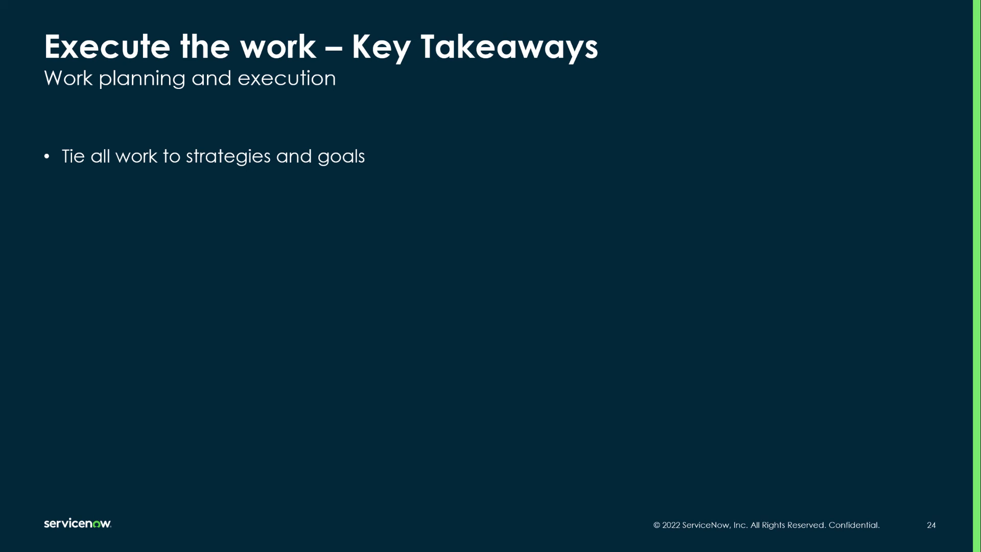
{"action": "key", "text": "Right"}
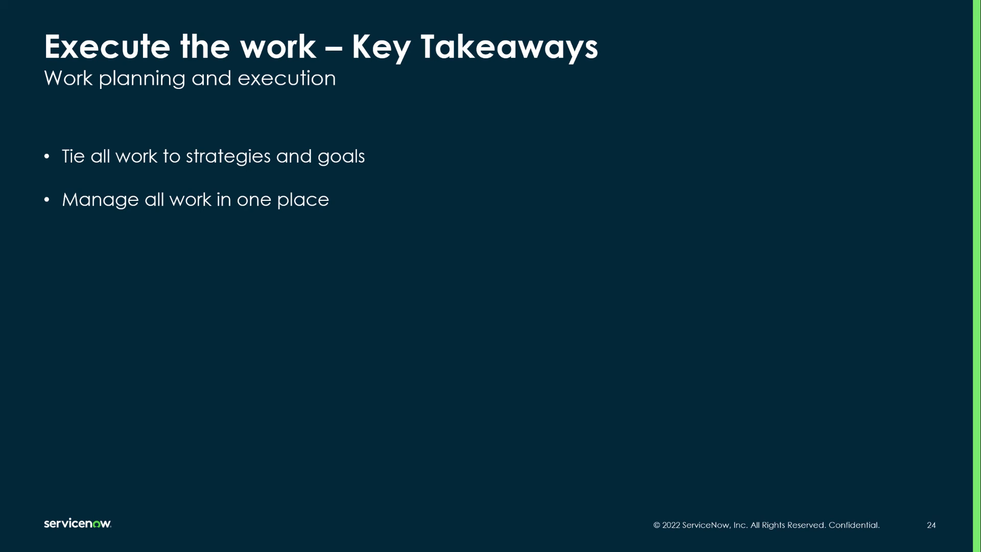